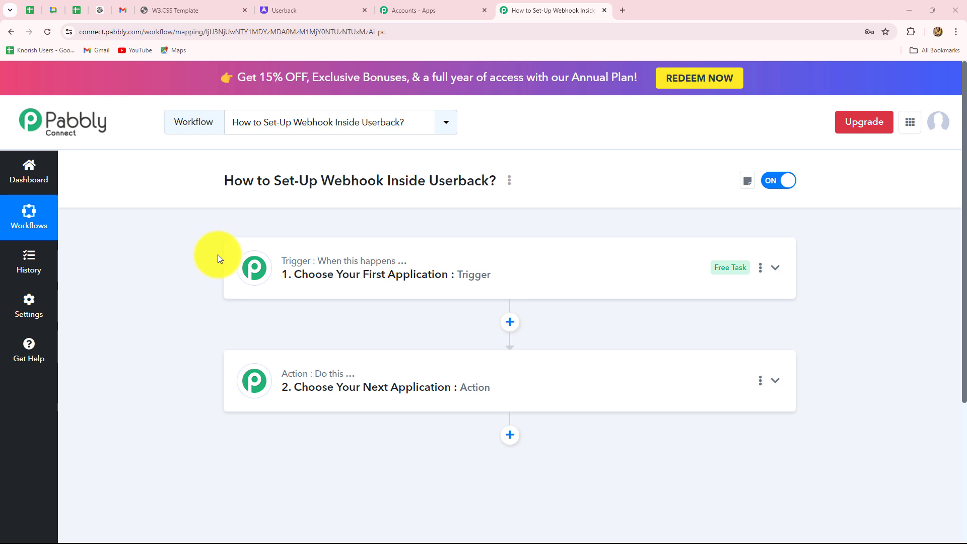
pyautogui.moveTo(228, 183); pyautogui.dragTo(389, 198)
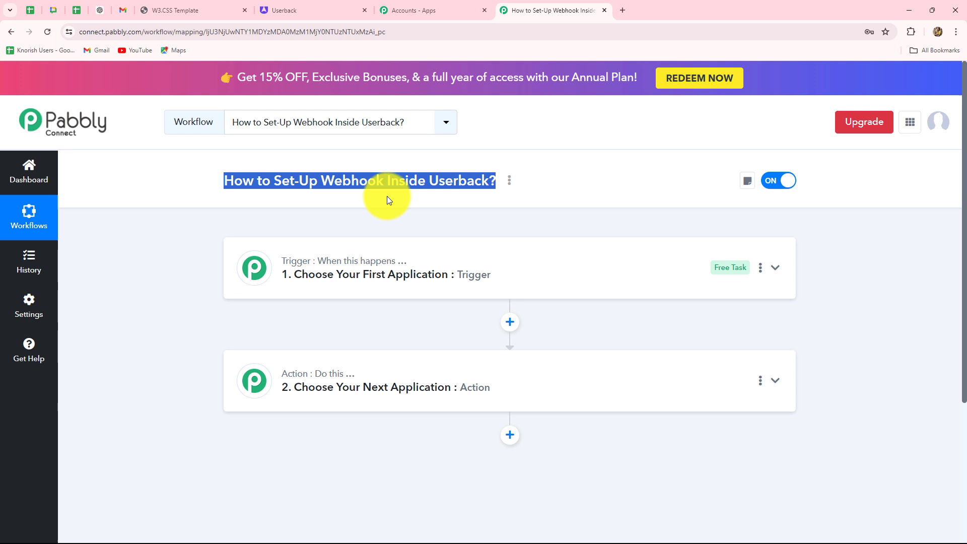
pyautogui.click(330, 6)
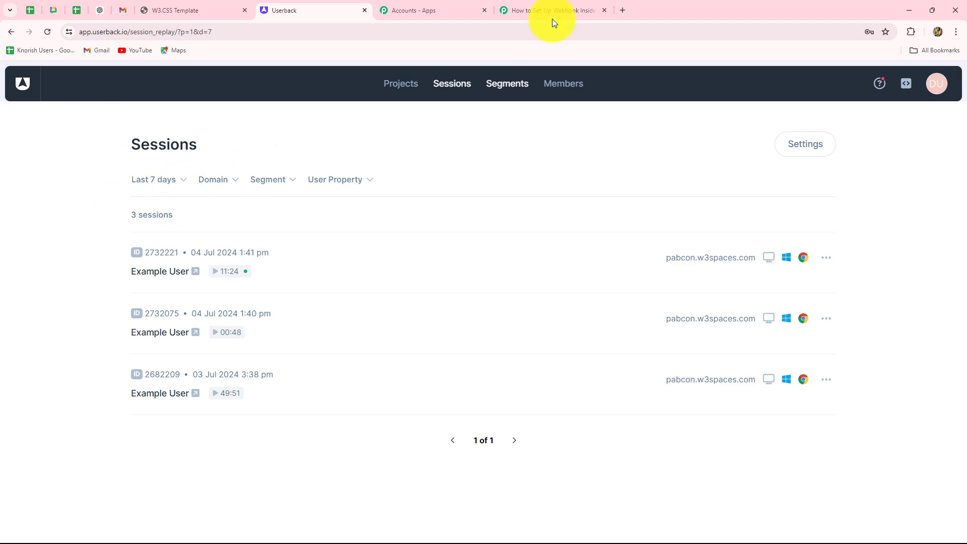
pyautogui.click(575, 15)
pyautogui.click(830, 257)
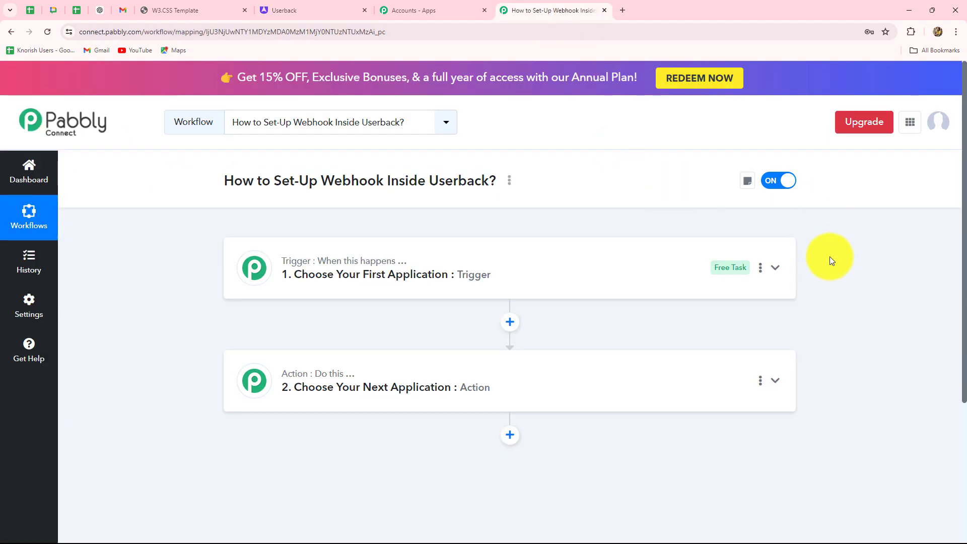
pyautogui.click(308, 9)
pyautogui.click(514, 9)
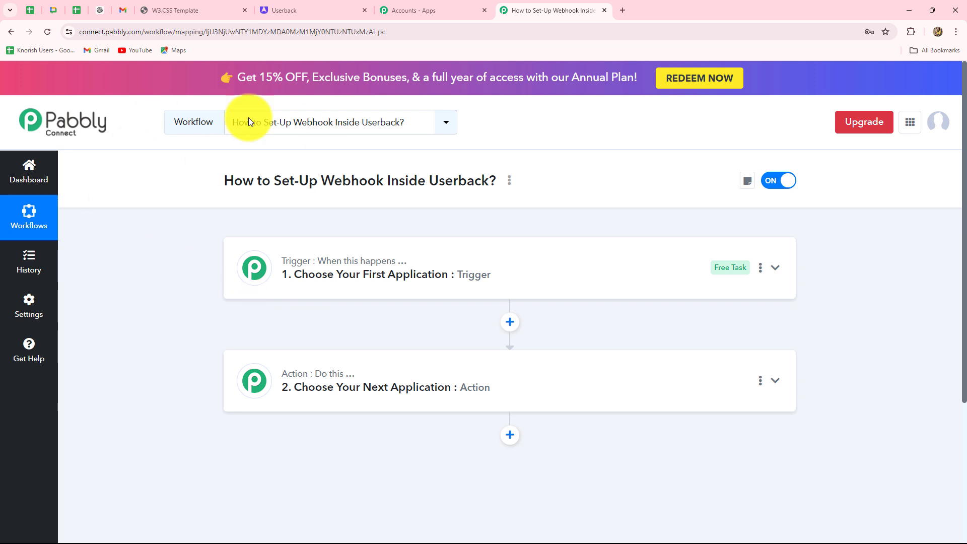
pyautogui.moveTo(321, 185); pyautogui.dragTo(379, 191)
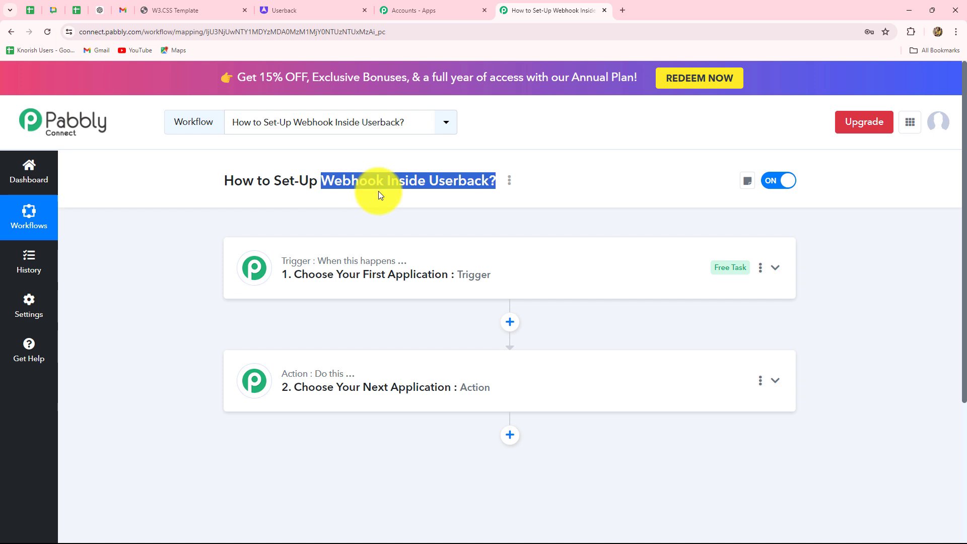
pyautogui.doubleClick(378, 180)
pyautogui.click(371, 216)
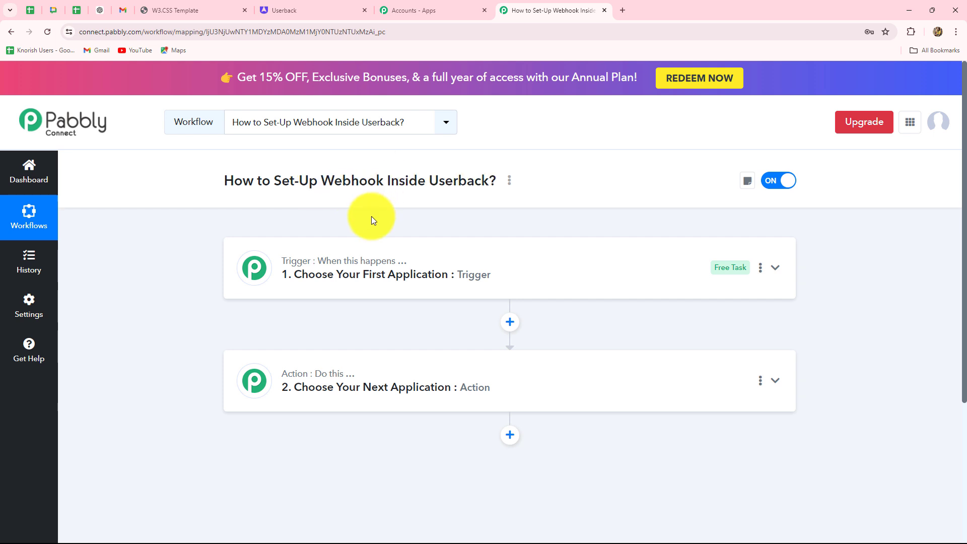
pyautogui.click(311, 10)
pyautogui.click(557, 10)
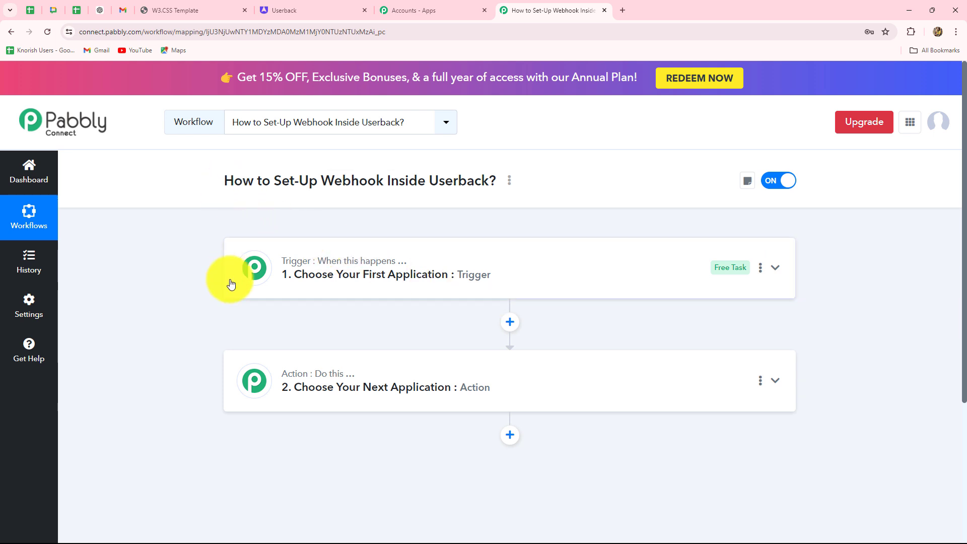
pyautogui.scroll(-3, 228, 285)
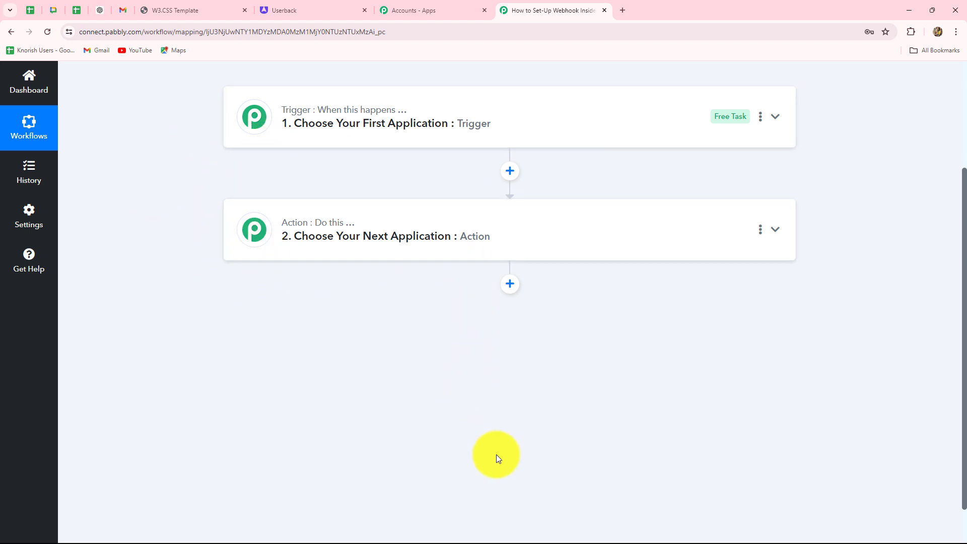
pyautogui.scroll(1, 502, 462)
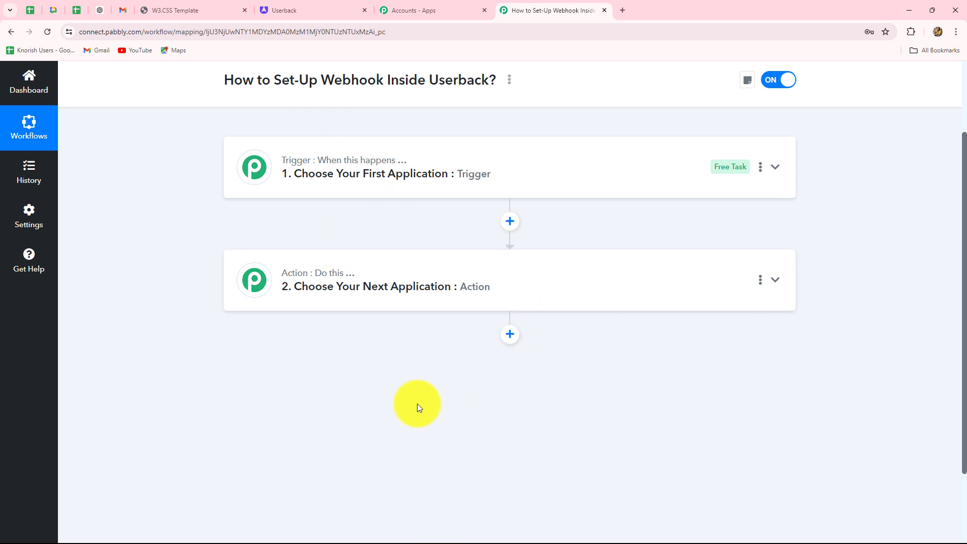
pyautogui.scroll(1, 417, 407)
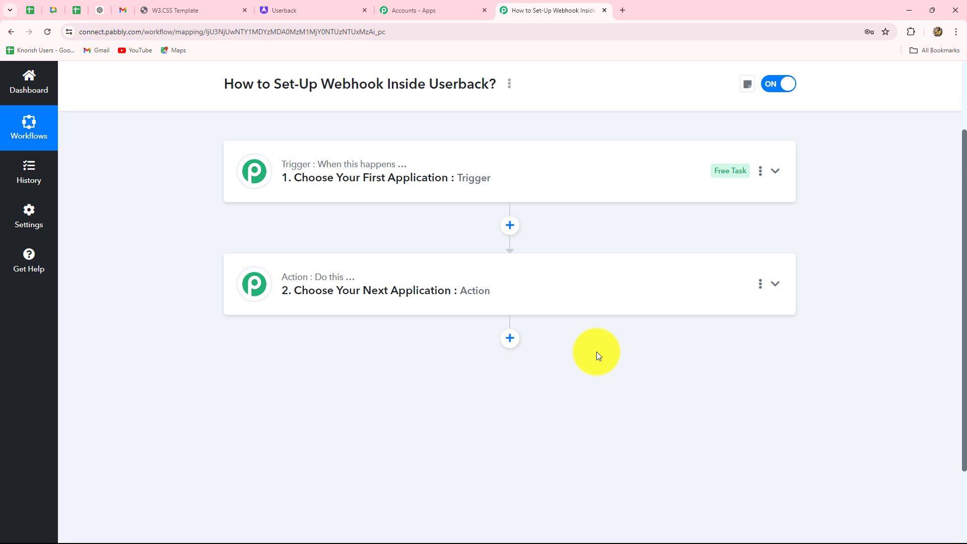
pyautogui.scroll(-1, 596, 355)
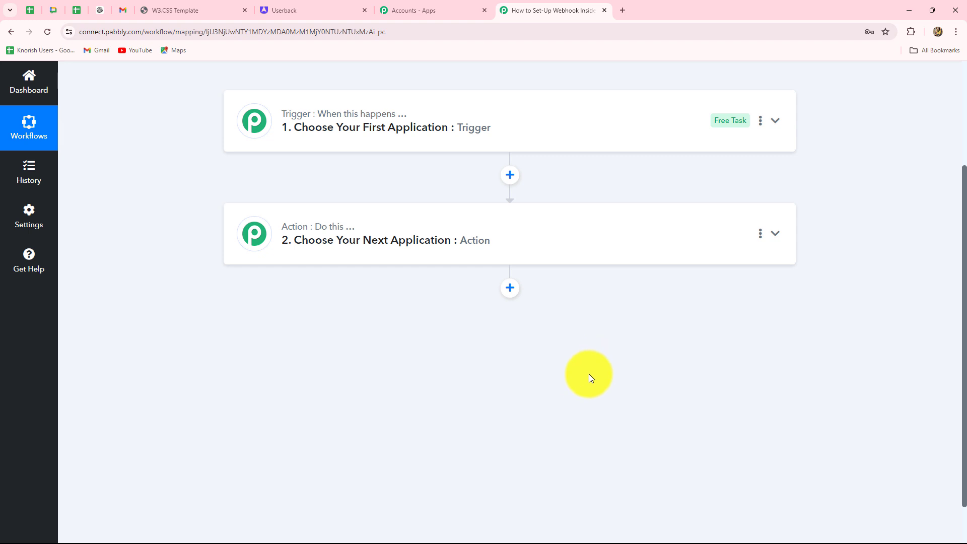
pyautogui.scroll(3, 589, 378)
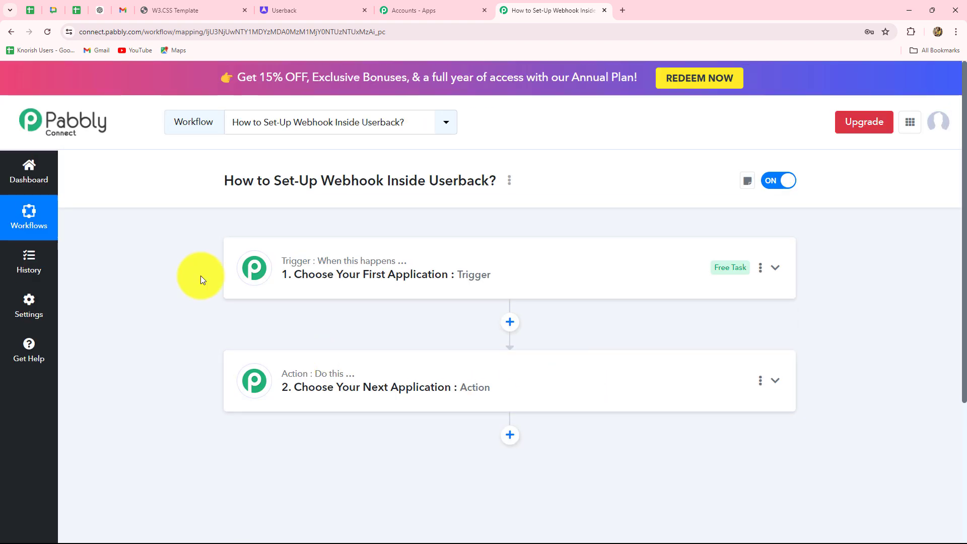
pyautogui.click(274, 14)
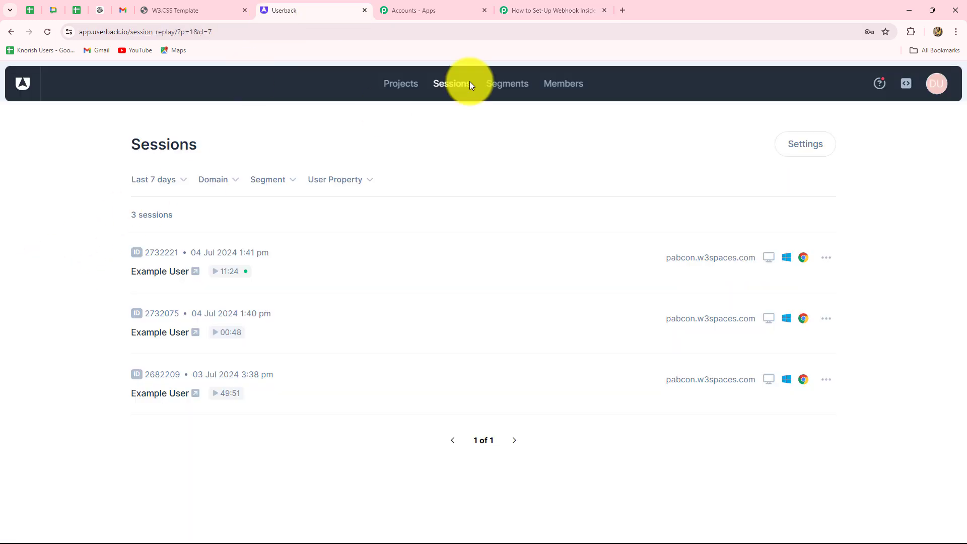
pyautogui.click(587, 7)
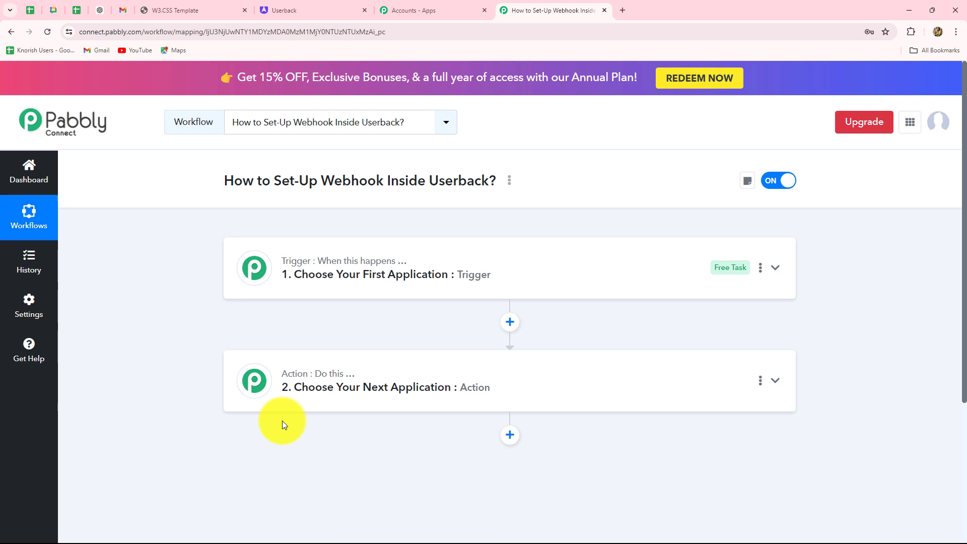
# - Search the trigger apps for "User" and choose Userback as the workflow's trigger application
pyautogui.moveTo(340, 262)
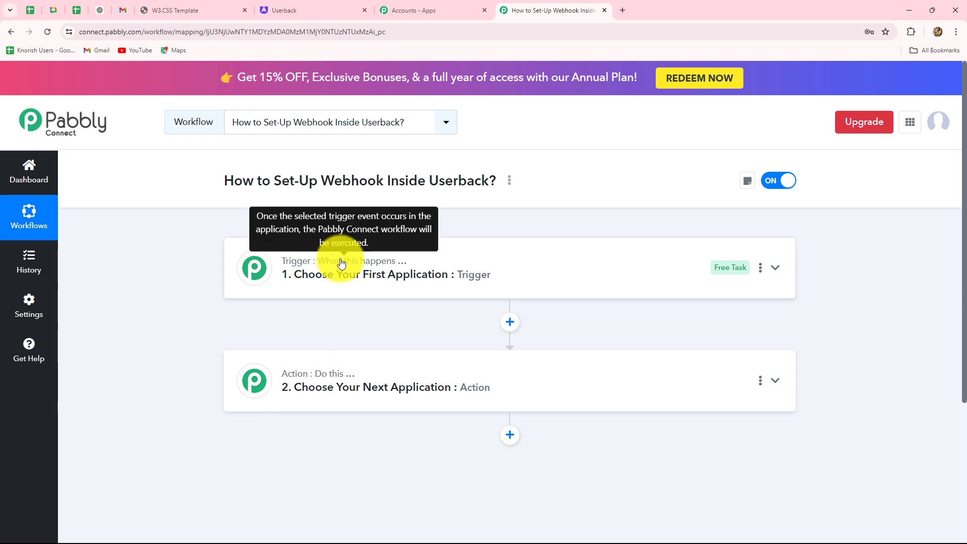
pyautogui.click(341, 263)
pyautogui.click(293, 337)
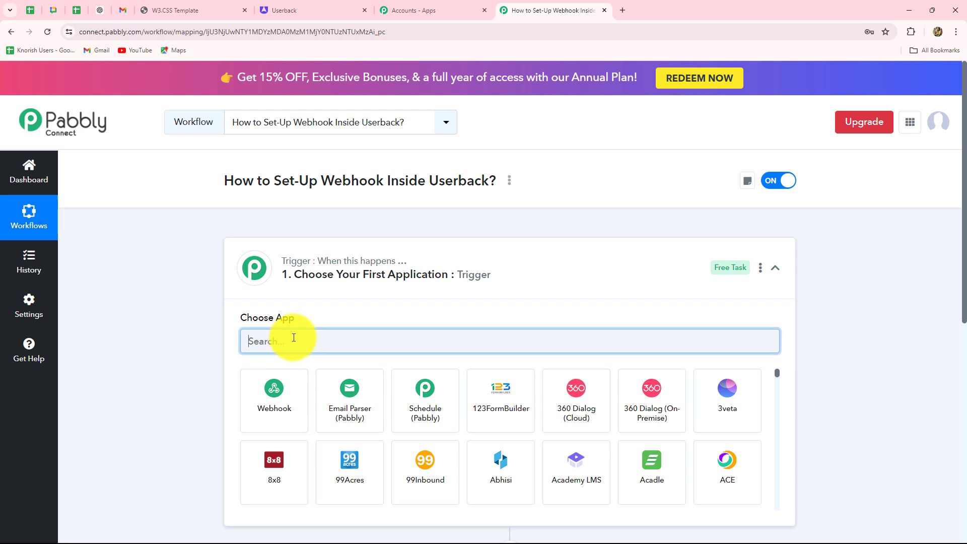
pyautogui.write('User')
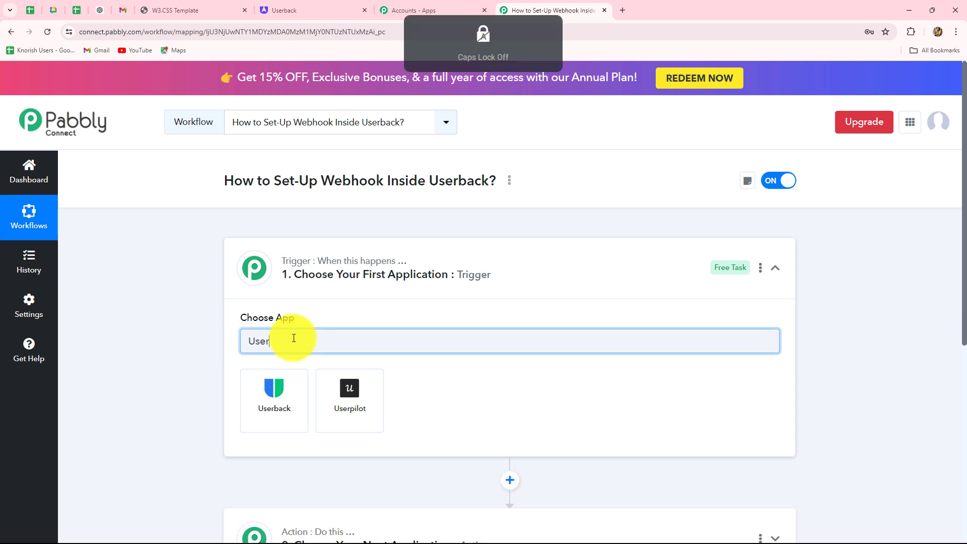
pyautogui.click(267, 403)
# - Set the Userback trigger event to New Feedback
pyautogui.scroll(-3, 252, 403)
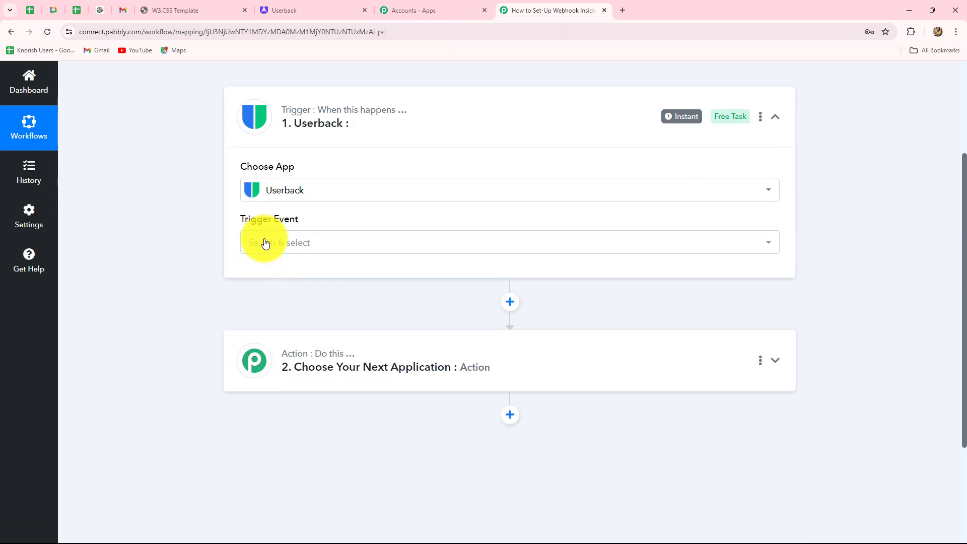
pyautogui.click(265, 243)
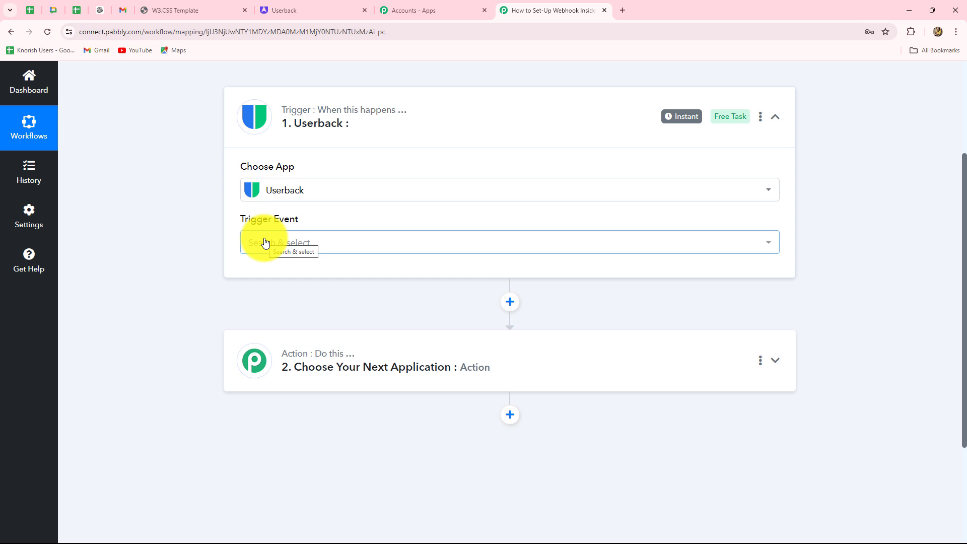
pyautogui.click(265, 243)
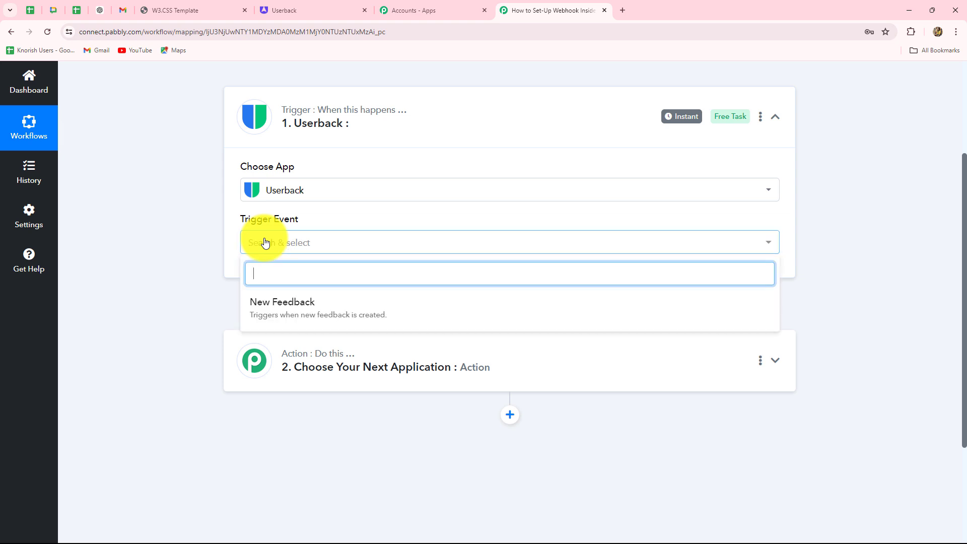
pyautogui.click(322, 315)
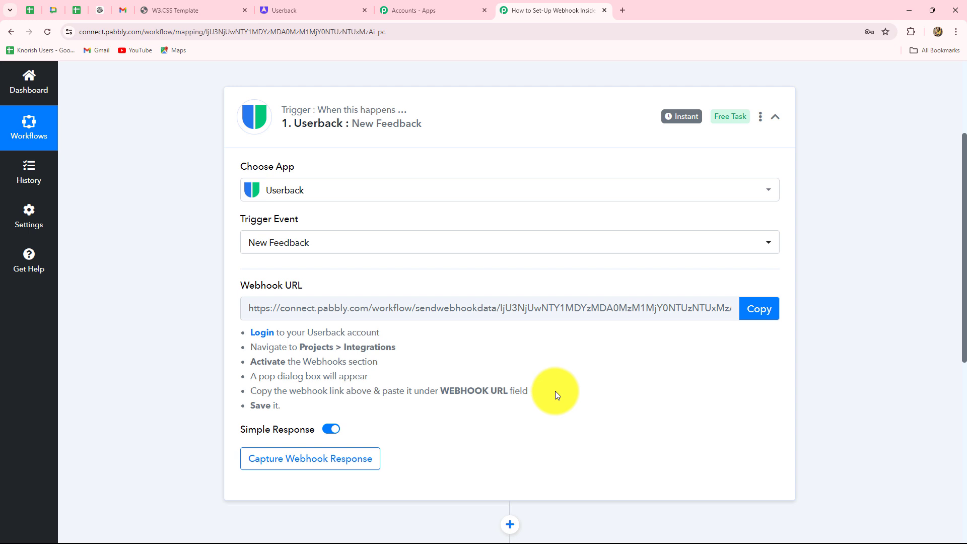
# - Copy the webhook URL provided for the Userback New Feedback trigger
pyautogui.moveTo(683, 138)
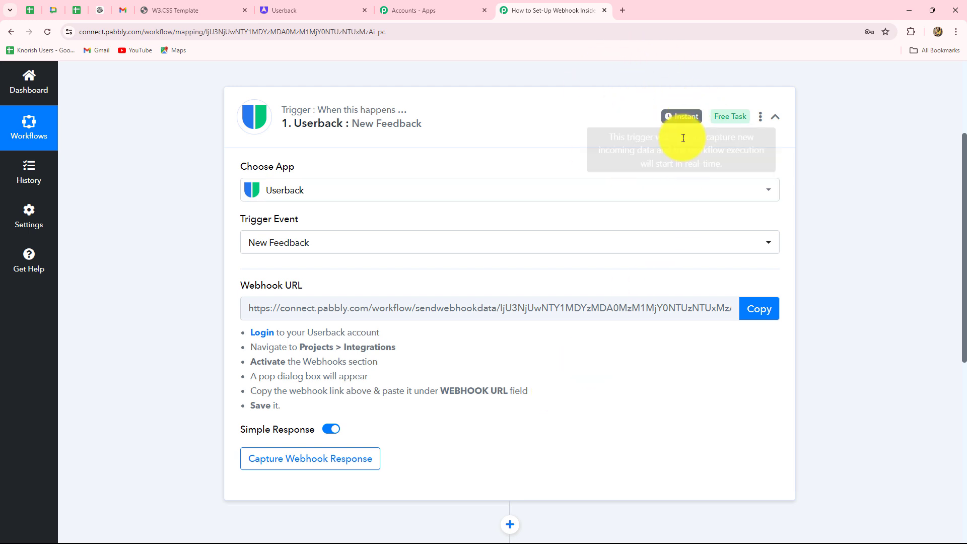
pyautogui.scroll(-3, 646, 431)
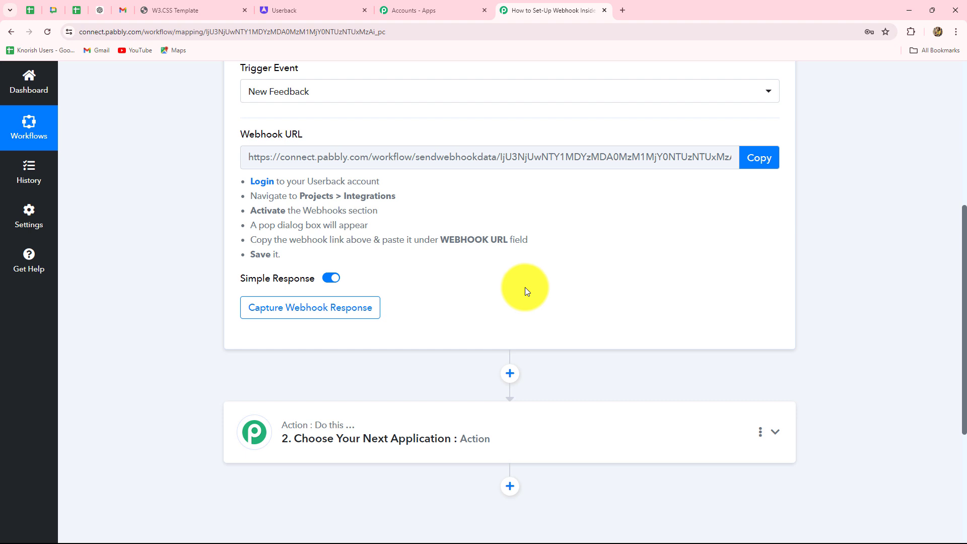
pyautogui.scroll(2, 526, 290)
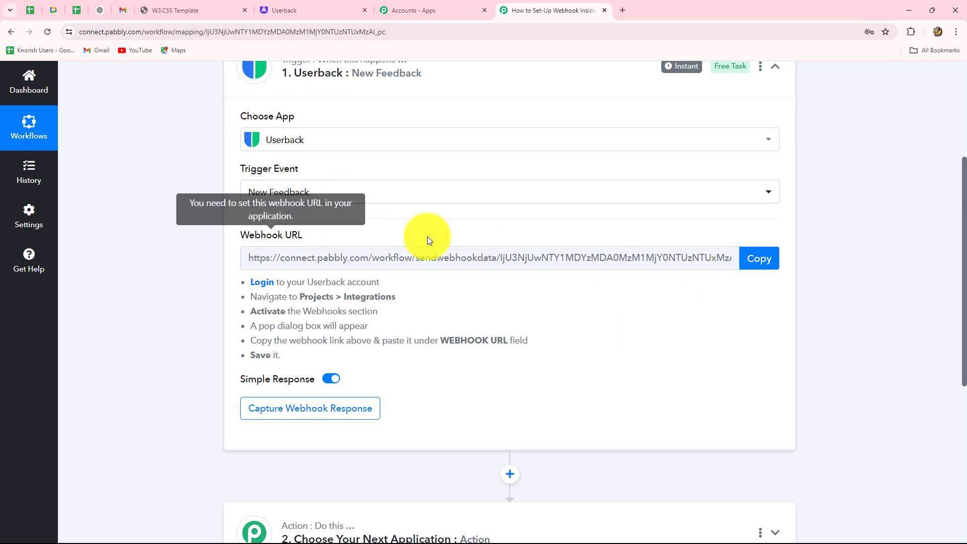
pyautogui.click(770, 264)
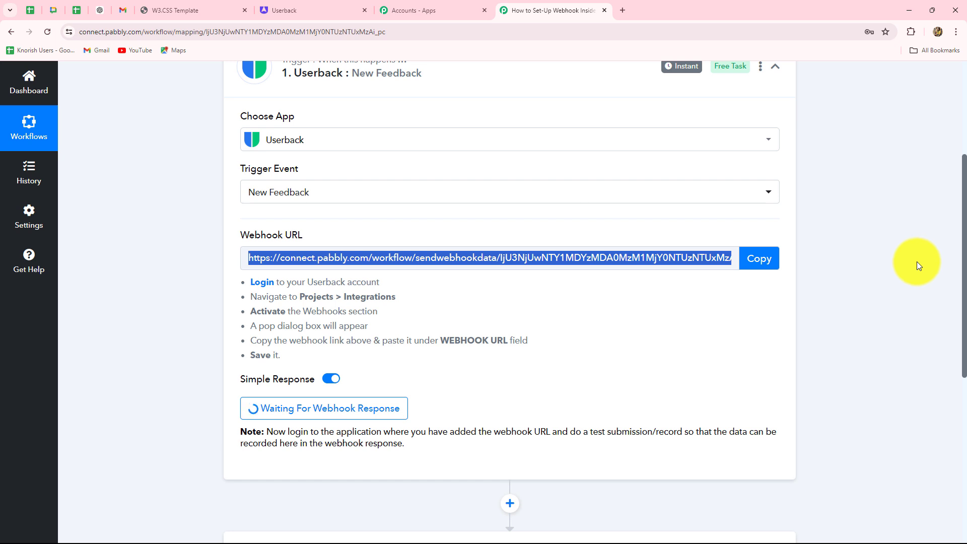
# - Switch to Userback and open the Bug Reporting project from the list of projects
pyautogui.click(275, 10)
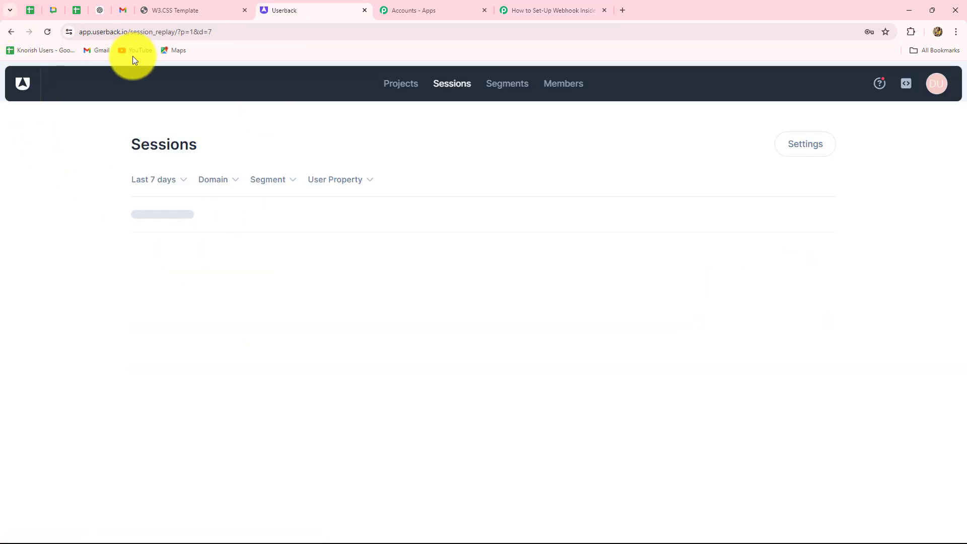
pyautogui.click(398, 83)
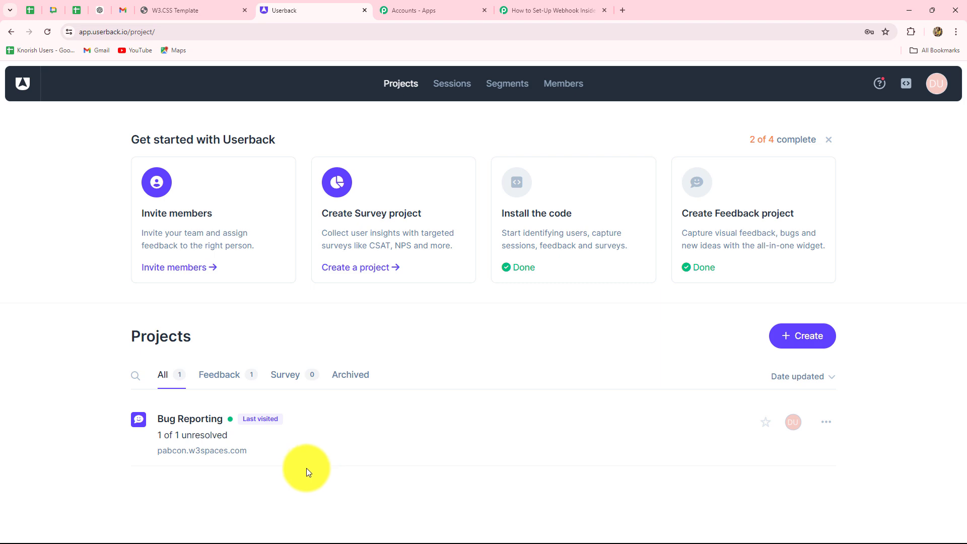
pyautogui.click(272, 441)
# - Open the integrations settings of the Bug Reporting project from its overview
pyautogui.scroll(-3, 282, 437)
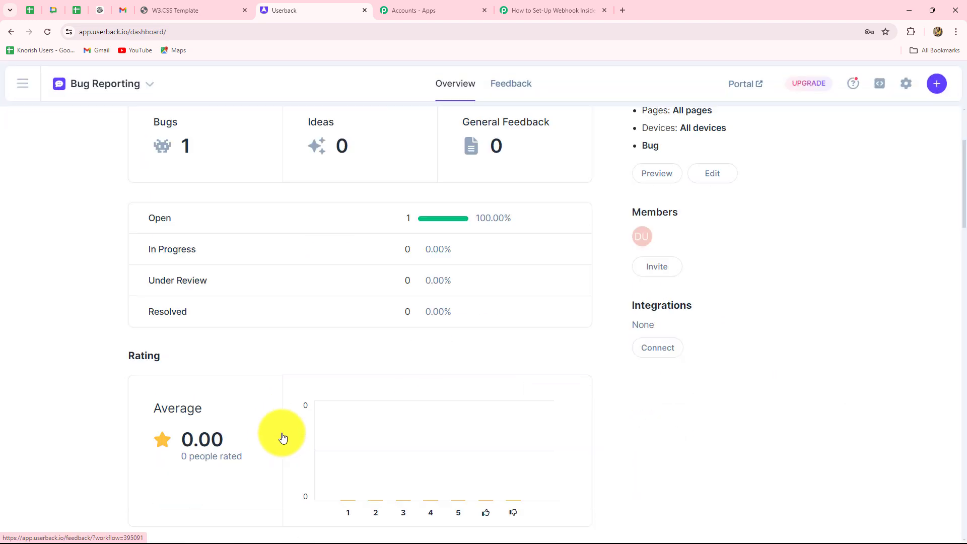
pyautogui.scroll(-2, 508, 363)
pyautogui.scroll(4, 579, 408)
pyautogui.scroll(-4, 579, 409)
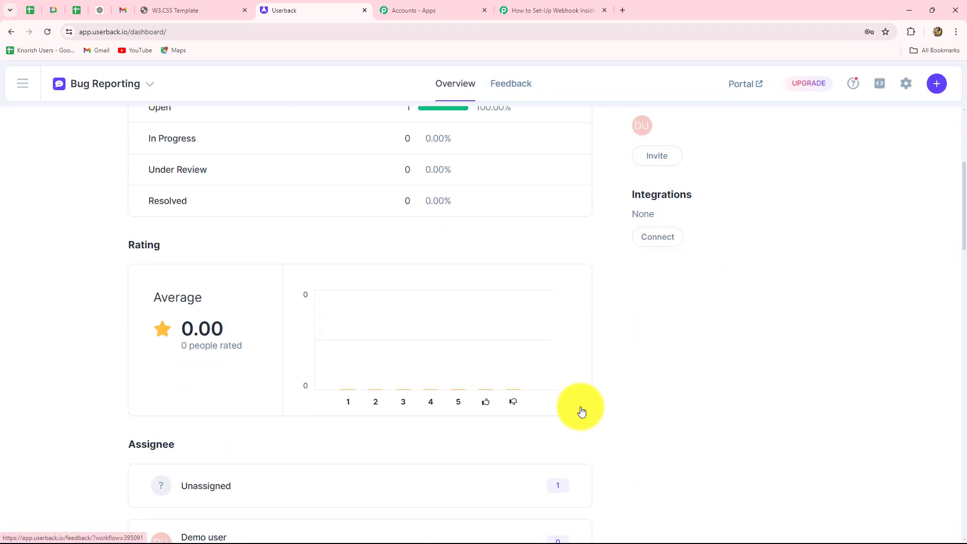
pyautogui.scroll(4, 580, 409)
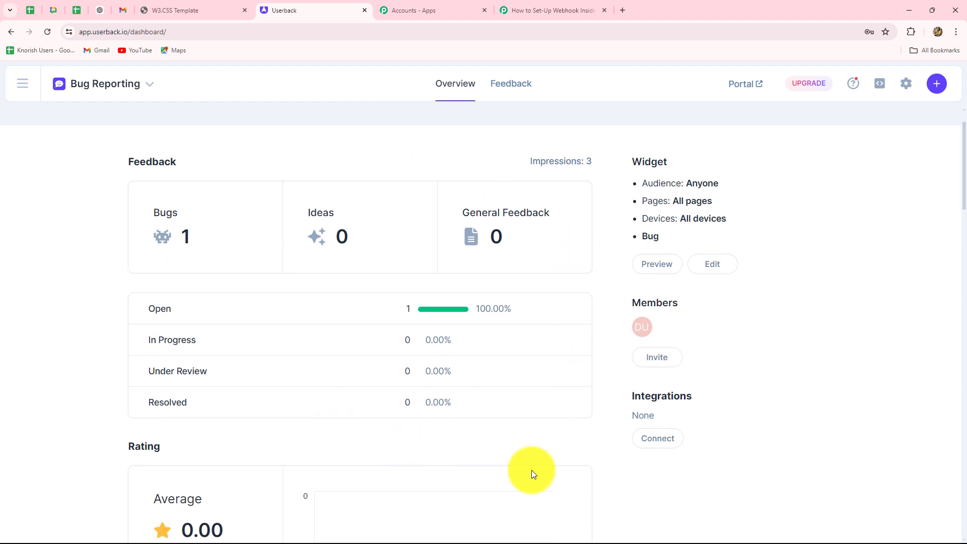
pyautogui.scroll(-3, 670, 485)
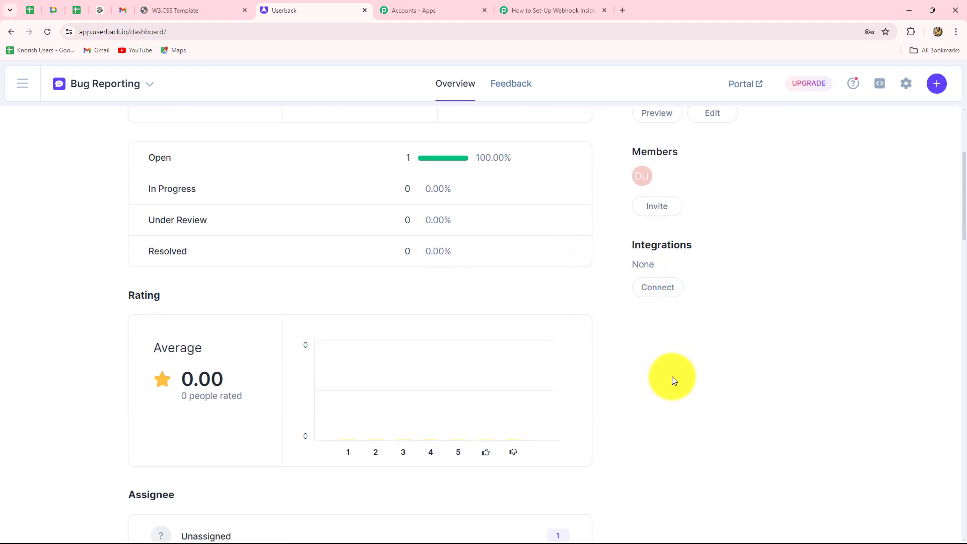
pyautogui.click(663, 296)
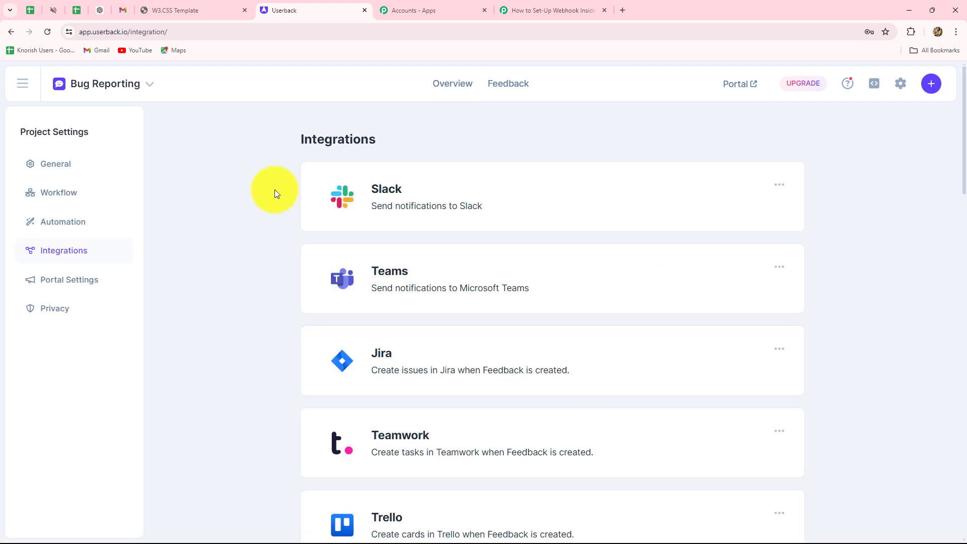
# - Find the Webhook integration and open its setup for the Bug Reporting project
pyautogui.scroll(-20, 291, 277)
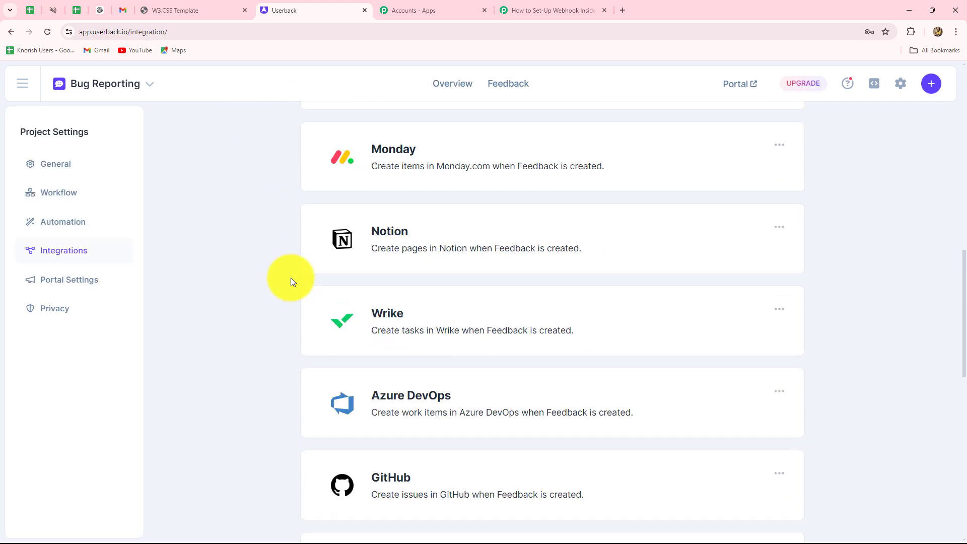
pyautogui.scroll(-3, 291, 281)
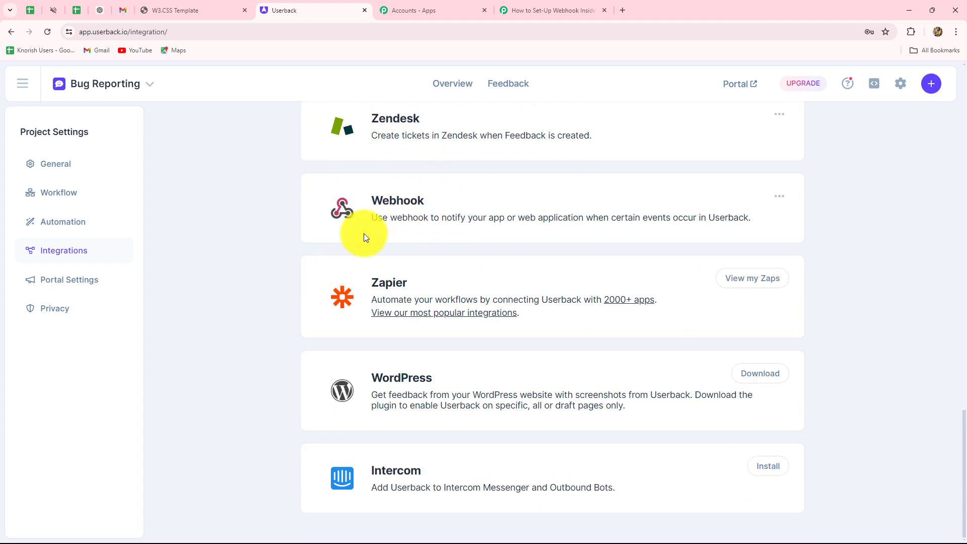
pyautogui.click(780, 197)
pyautogui.click(739, 228)
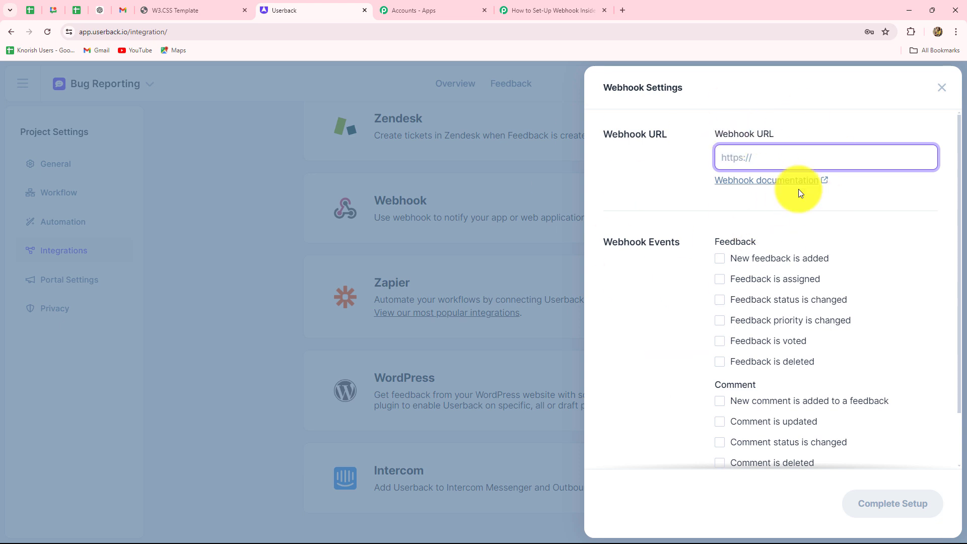
# - Paste the copied Pabbly Connect webhook URL as the Webhook URL in Userback's webhook settings
pyautogui.click(758, 161)
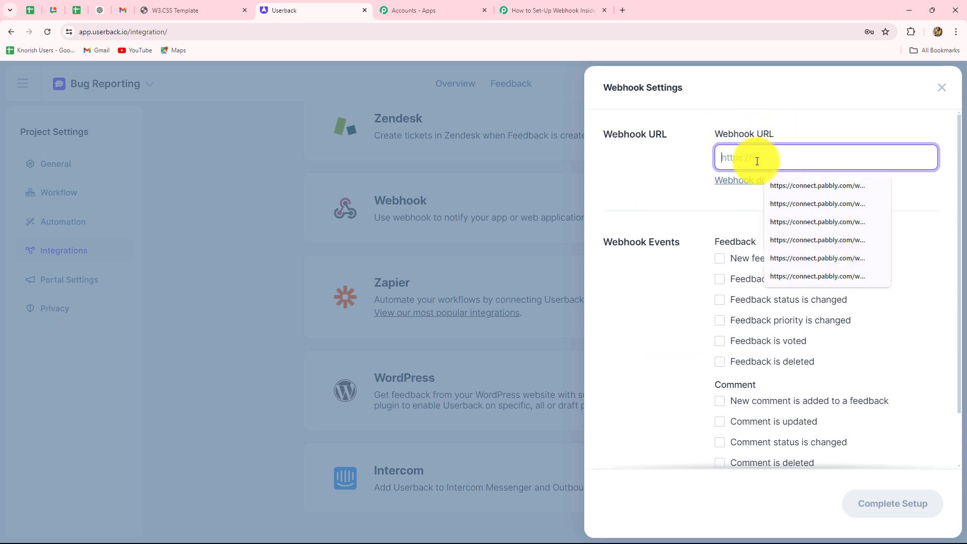
pyautogui.hotkey('ctrl', 'v')
pyautogui.click(633, 179)
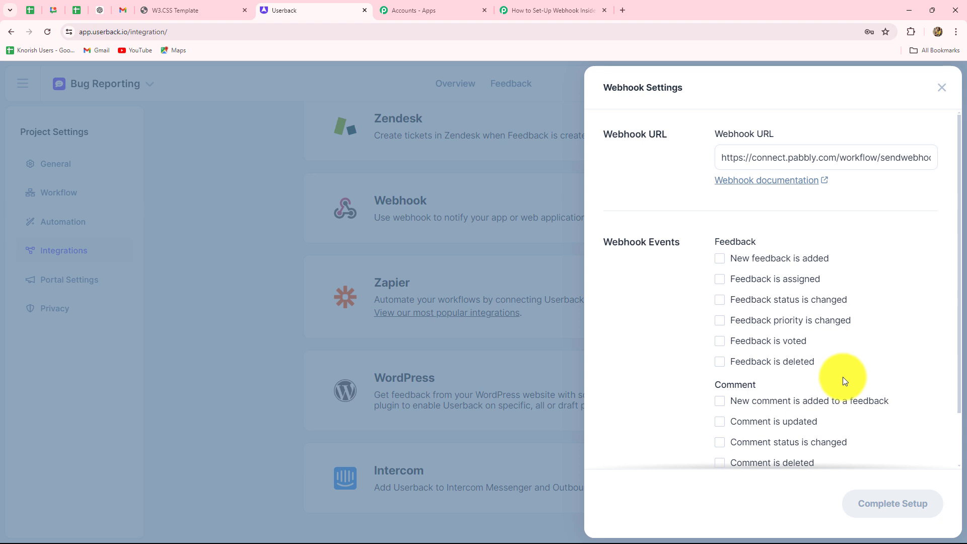
# - Enable the "New feedback is added" webhook event and complete the webhook setup
pyautogui.scroll(-1, 839, 377)
pyautogui.scroll(-1, 620, 238)
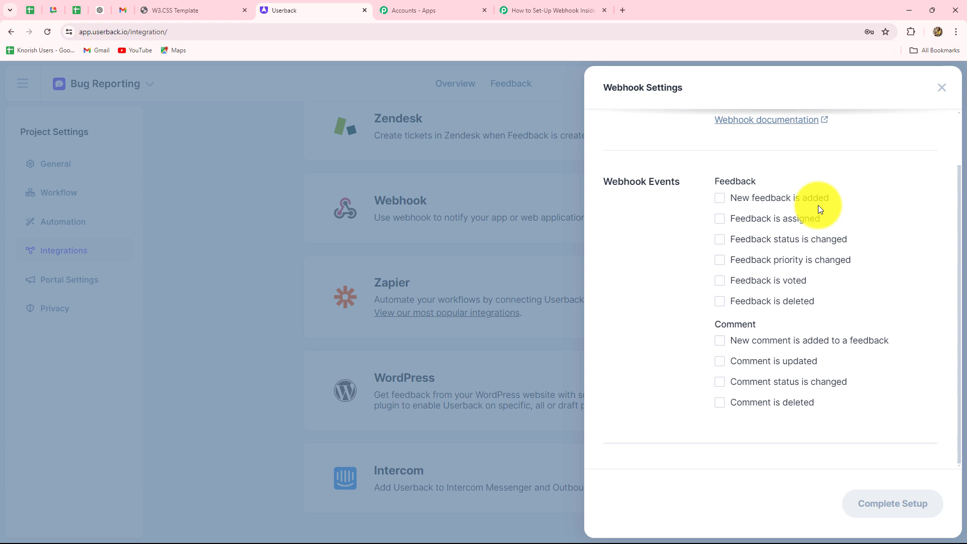
pyautogui.click(721, 199)
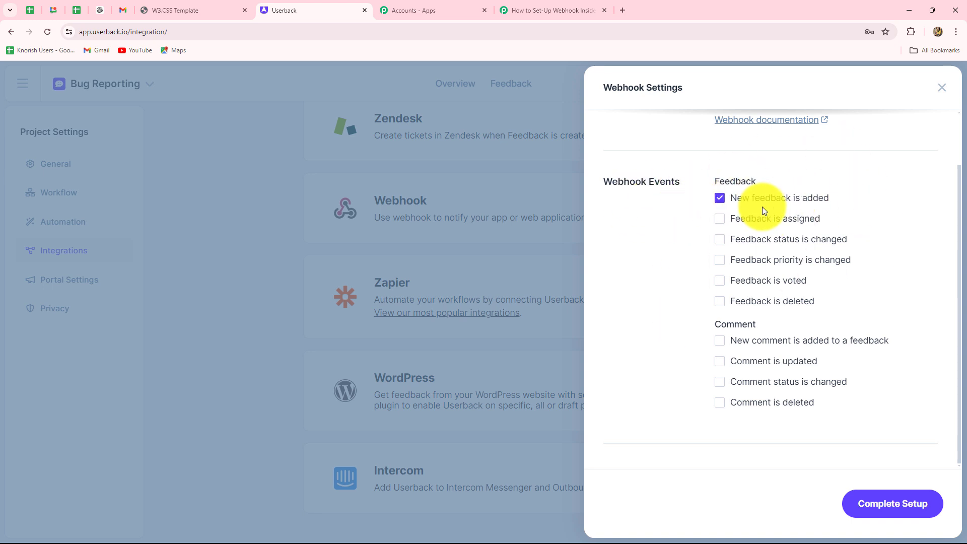
pyautogui.scroll(2, 840, 281)
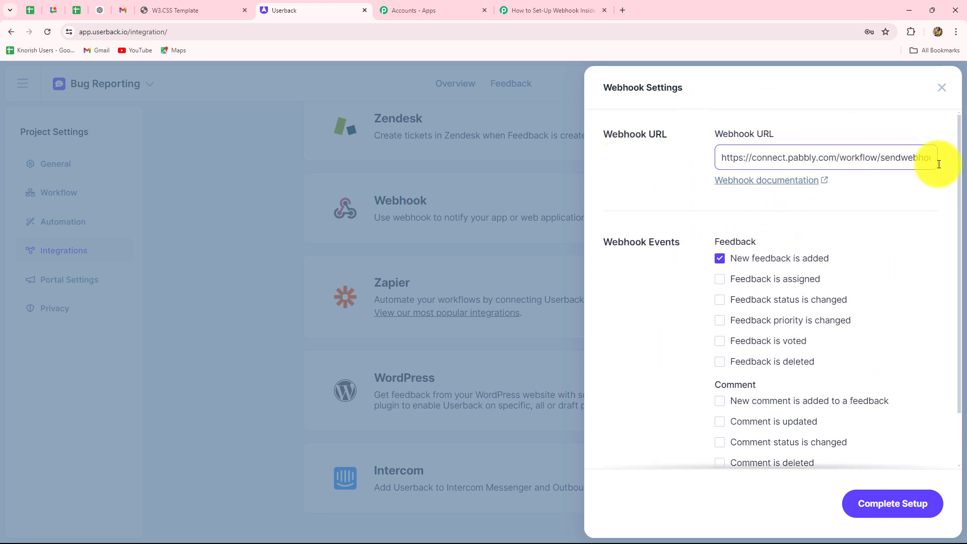
pyautogui.scroll(-2, 925, 258)
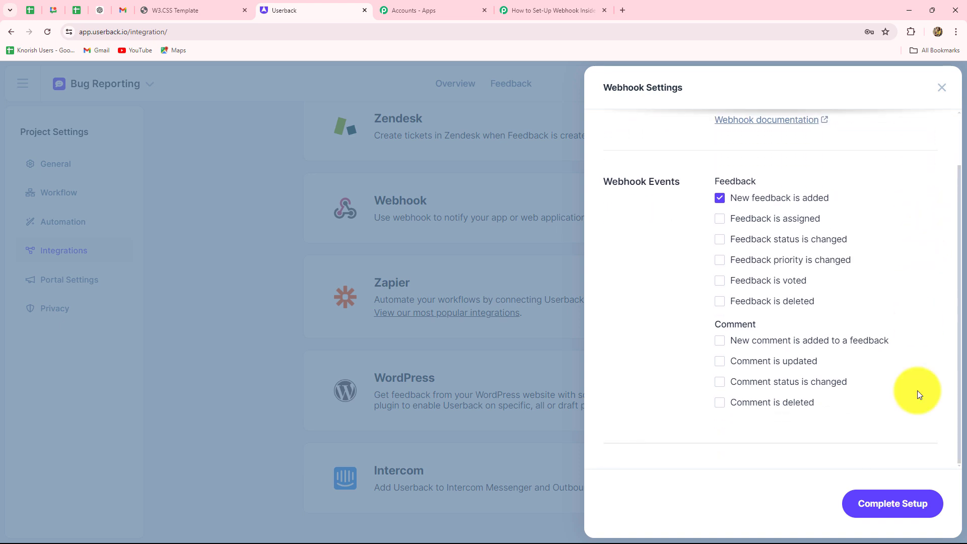
pyautogui.click(897, 511)
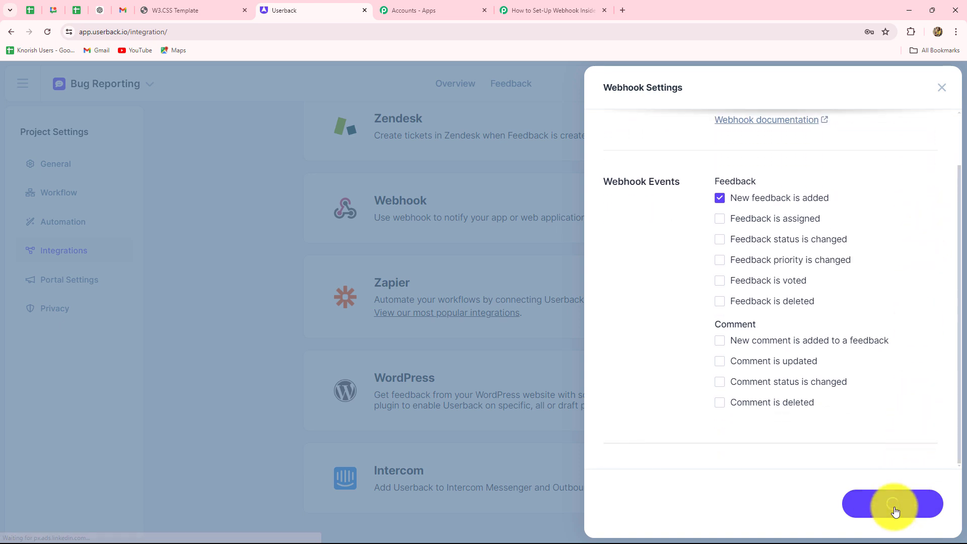
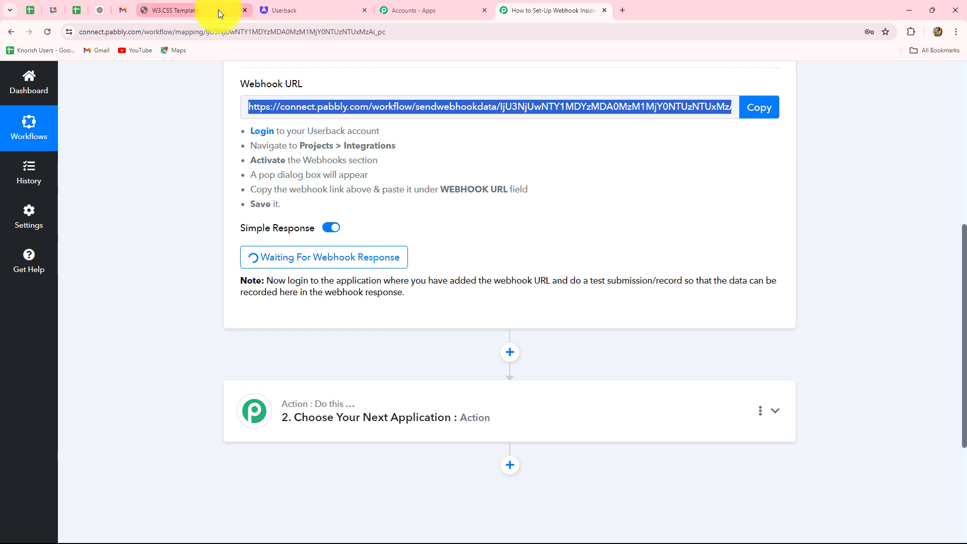
# - Switch to the W3.CSS Template website and submit a bug report titled "Navigation Confusion", describing the confusing navigation menu, with the reporter's email address
pyautogui.click(221, 12)
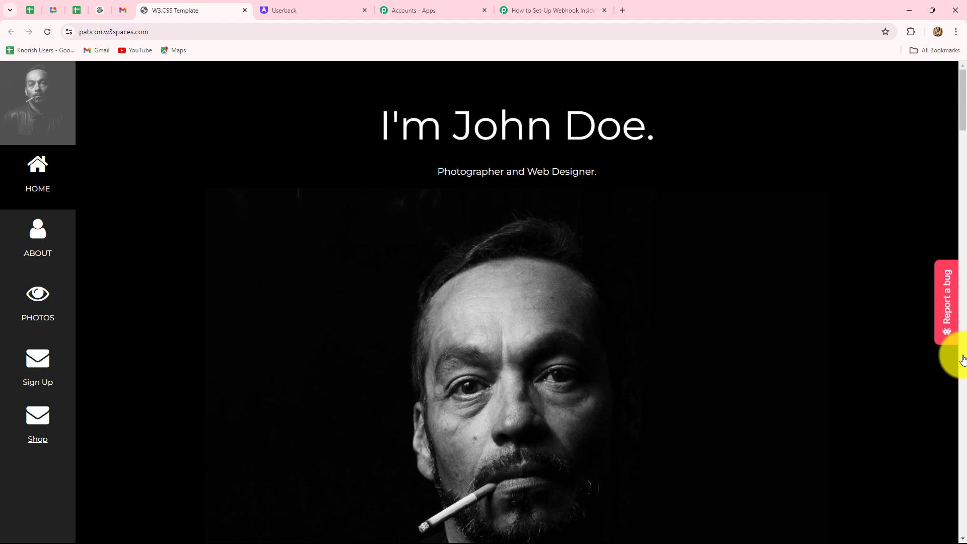
pyautogui.click(948, 308)
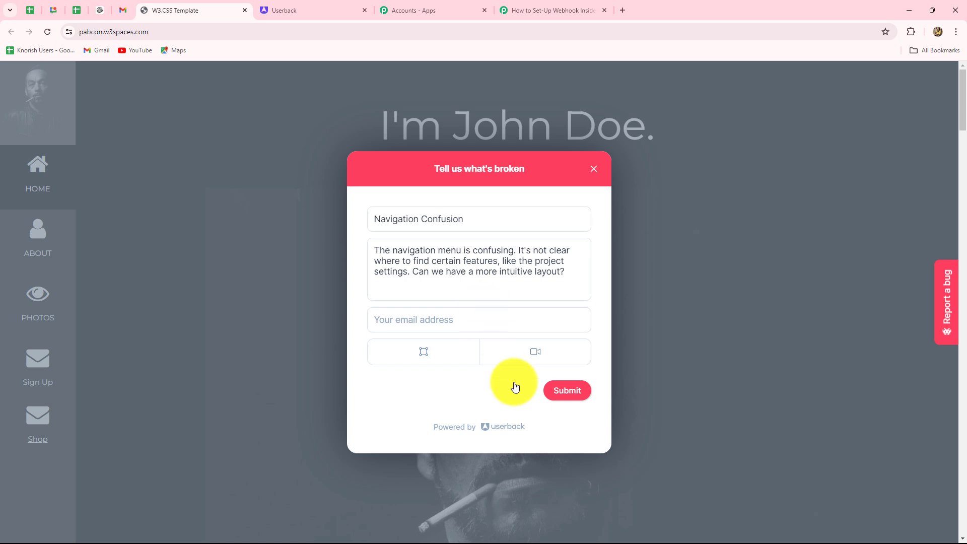
pyautogui.click(385, 326)
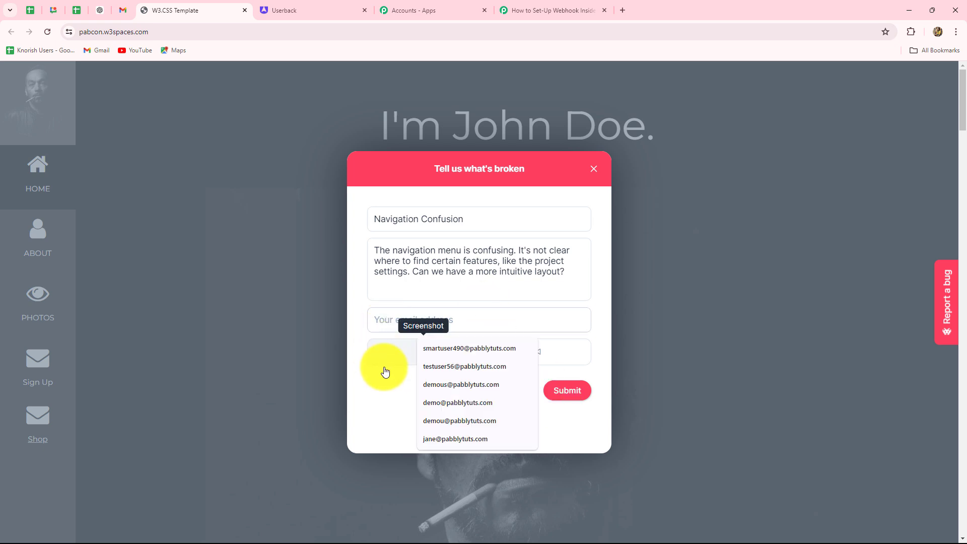
pyautogui.click(382, 324)
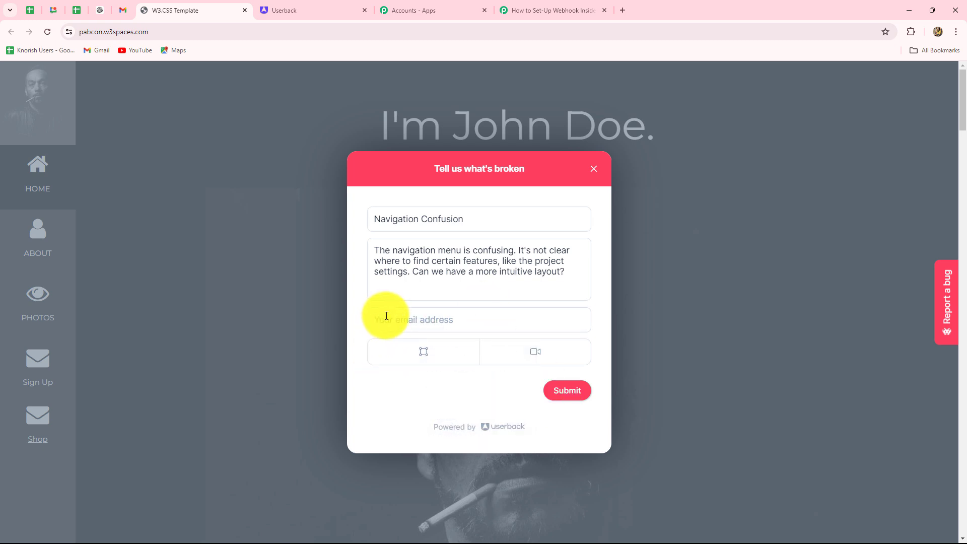
pyautogui.click(385, 317)
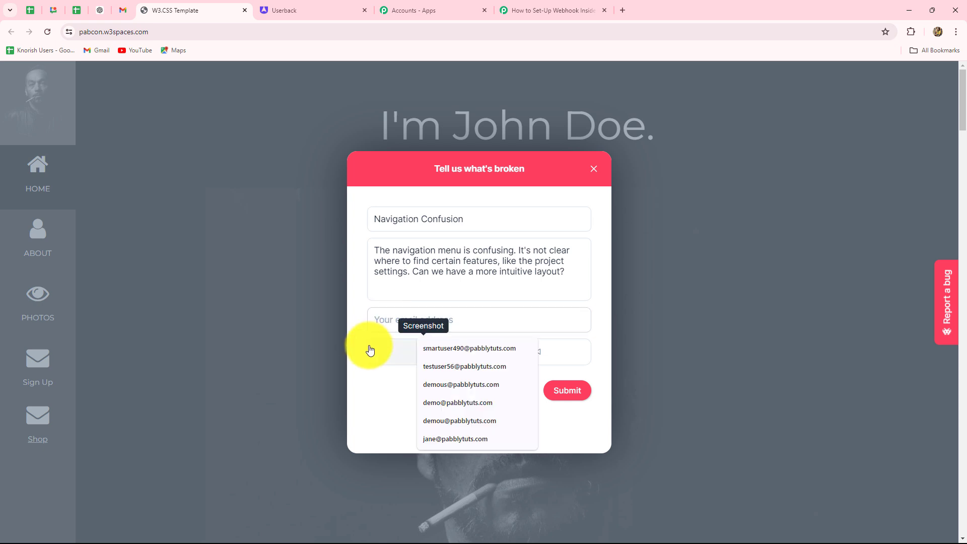
pyautogui.hotkey('ctrl', 'v')
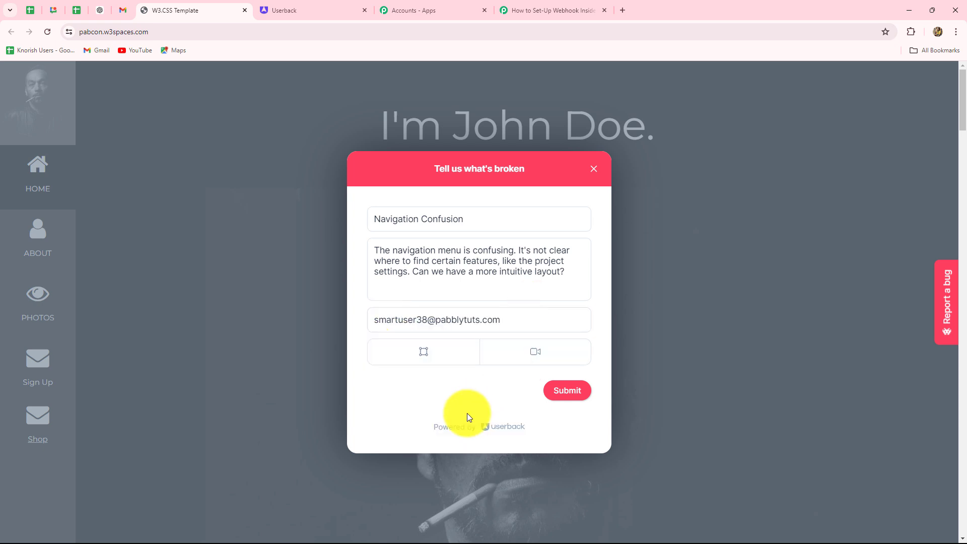
pyautogui.click(558, 394)
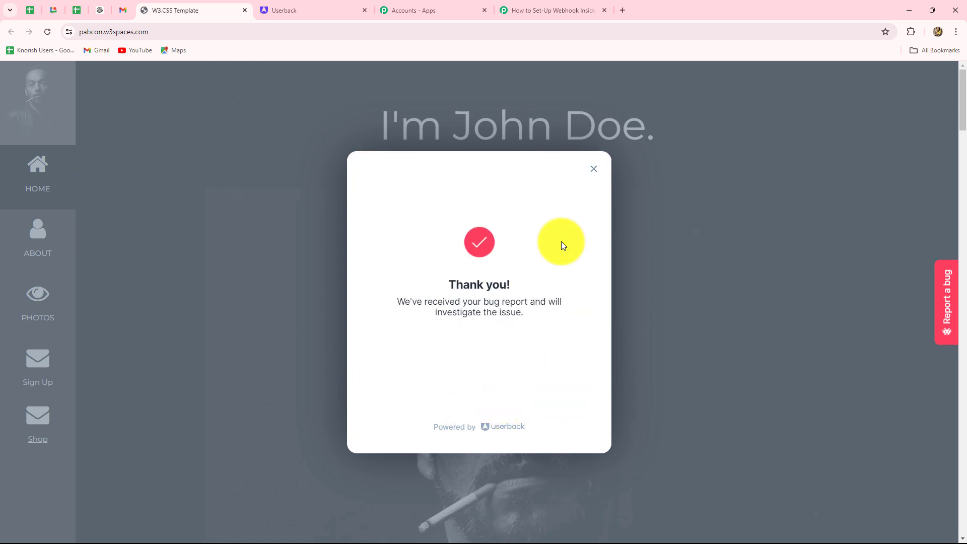
pyautogui.click(594, 169)
# - Switch to the Pabbly Connect workflow and check the trigger for the webhook response from the submitted bug report
pyautogui.click(520, 9)
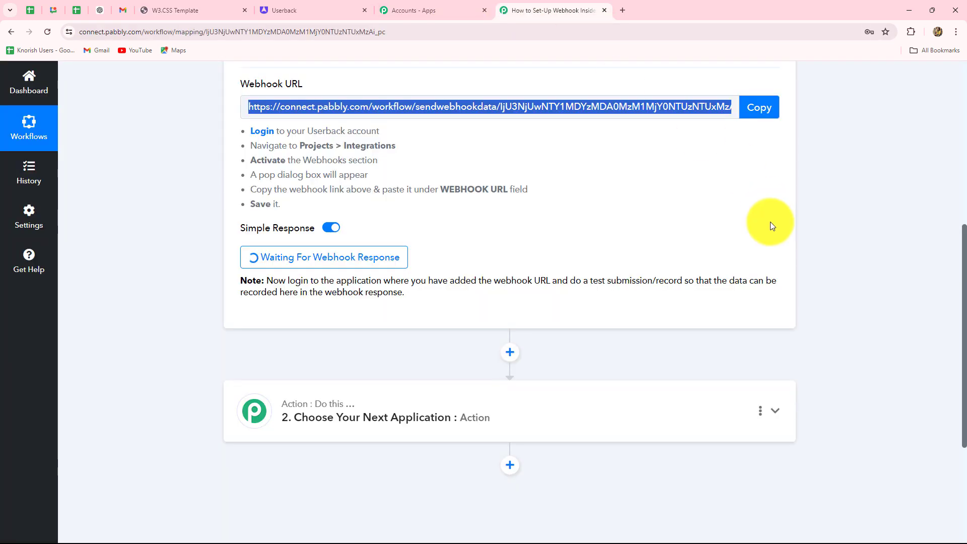
pyautogui.scroll(-4, 770, 222)
pyautogui.scroll(3, 769, 222)
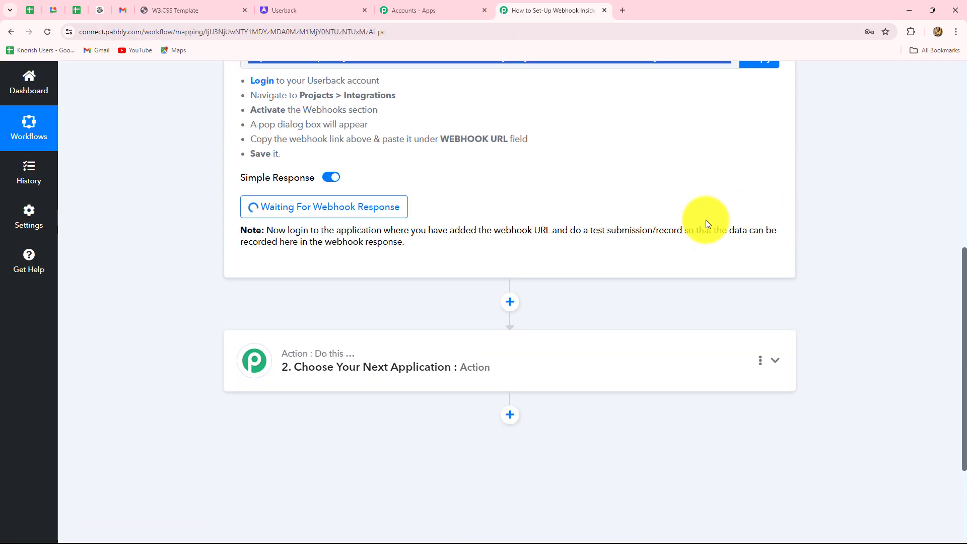
pyautogui.scroll(-4, 847, 243)
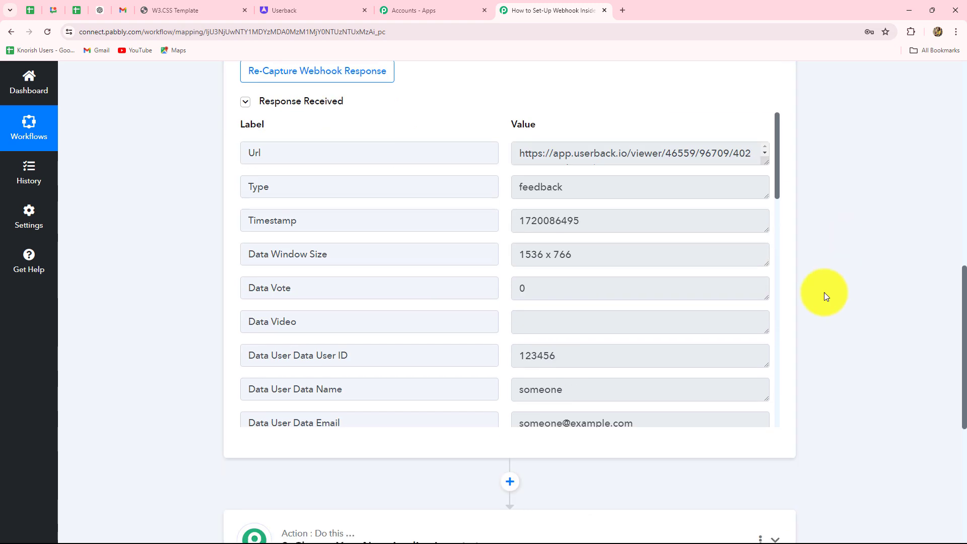
# - Examine the URL, type, timestamp, window size and user ID fields in the received webhook response
pyautogui.moveTo(518, 156); pyautogui.dragTo(760, 172)
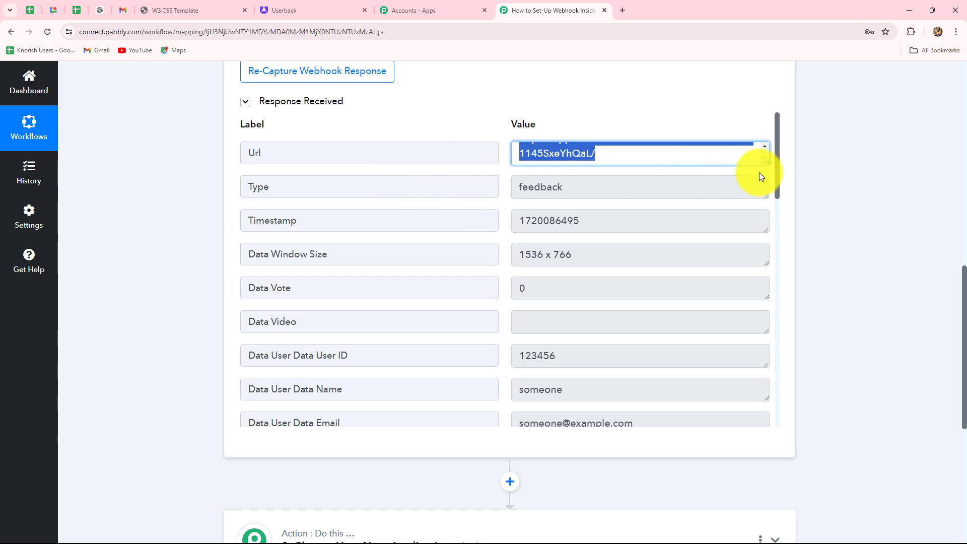
pyautogui.moveTo(583, 190); pyautogui.dragTo(501, 195)
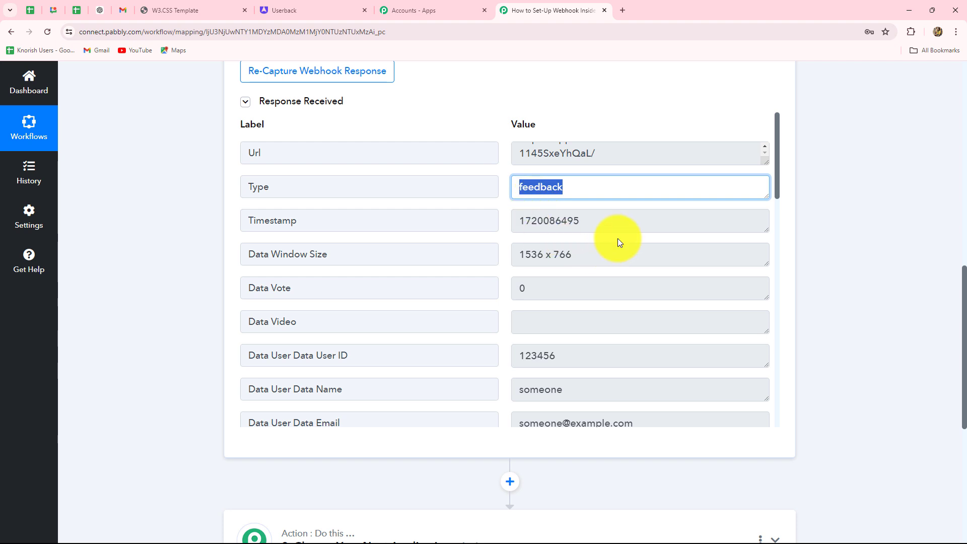
pyautogui.moveTo(617, 237); pyautogui.dragTo(516, 237)
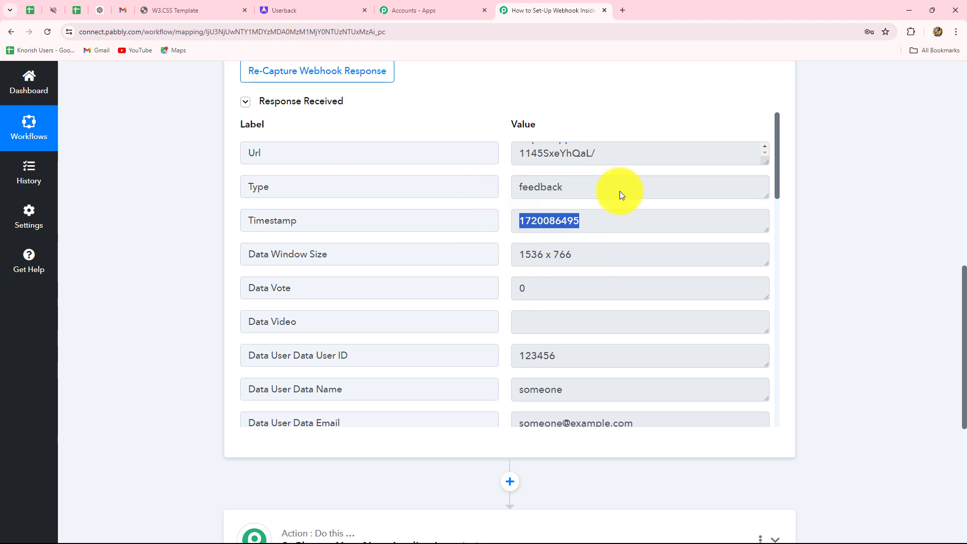
pyautogui.moveTo(587, 253); pyautogui.dragTo(490, 271)
pyautogui.scroll(-3, 492, 271)
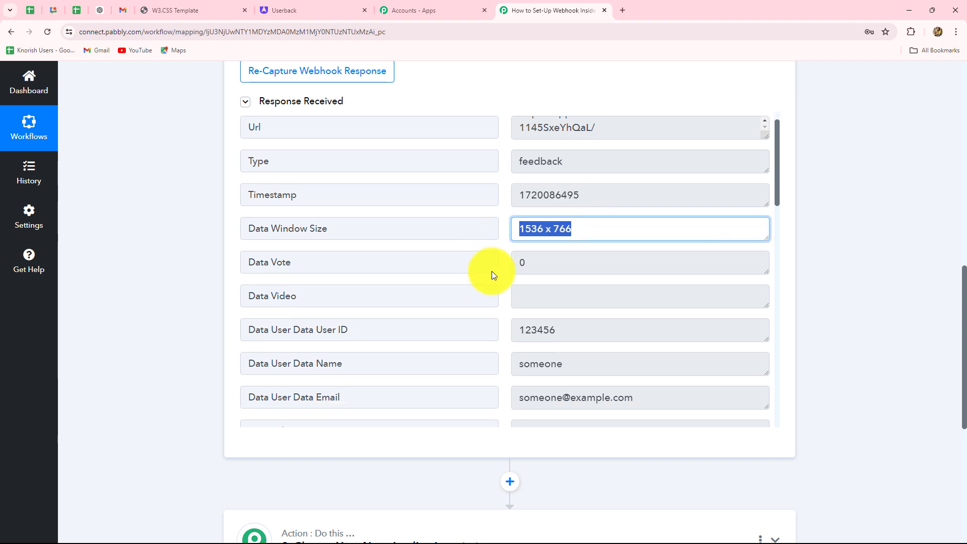
pyautogui.moveTo(583, 205); pyautogui.dragTo(504, 210)
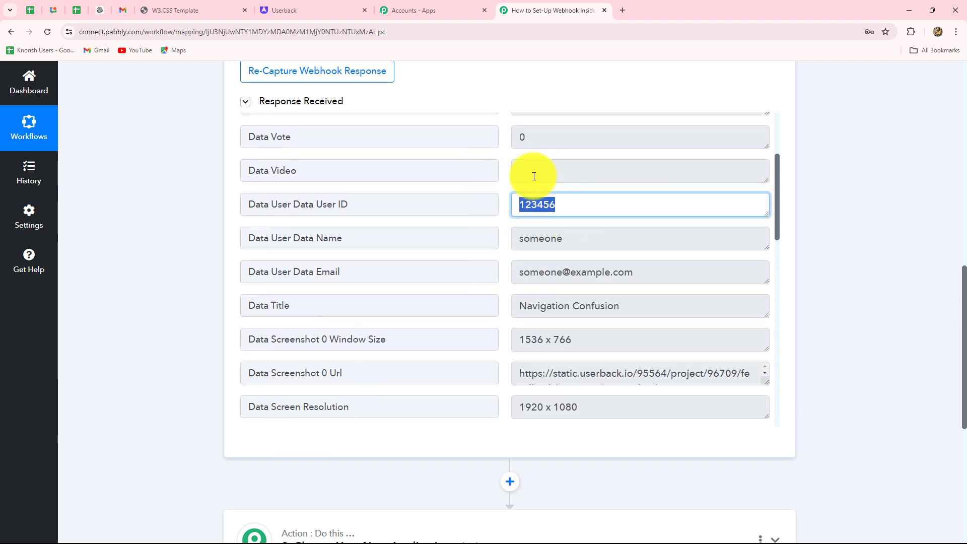
pyautogui.scroll(-4, 636, 330)
pyautogui.scroll(-3, 634, 327)
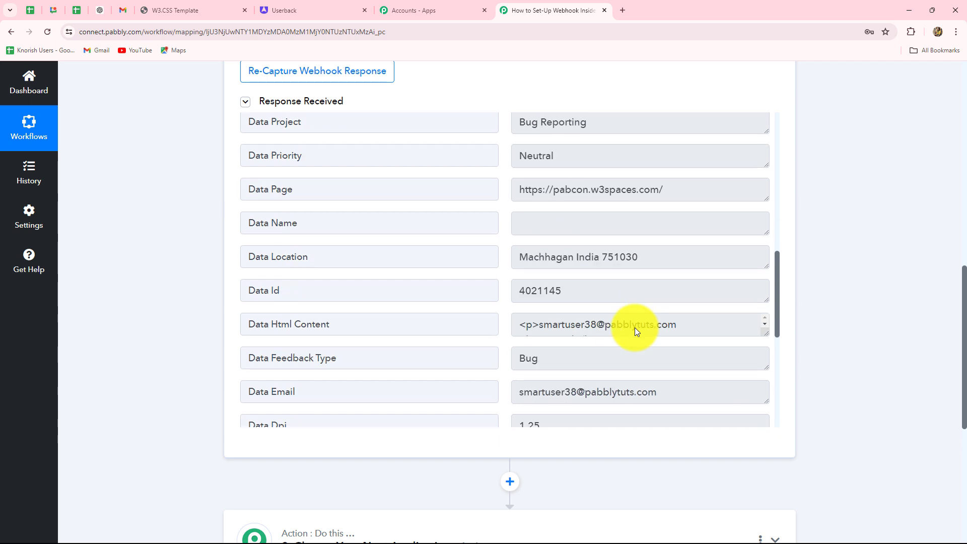
# - Review the project, email, description and title fields in the received response against the submitted bug report
pyautogui.scroll(1, 635, 327)
pyautogui.scroll(2, 634, 328)
pyautogui.moveTo(611, 226); pyautogui.dragTo(467, 231)
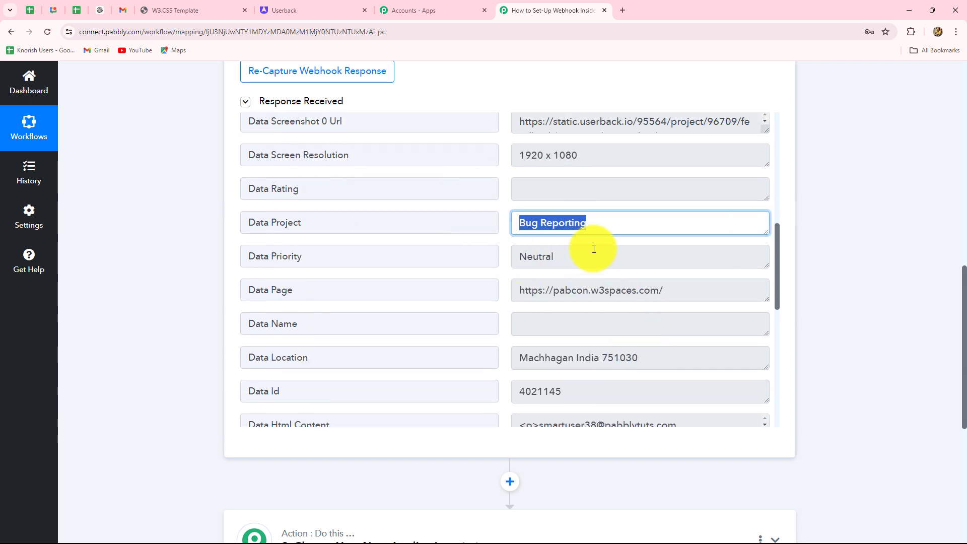
pyautogui.scroll(-2, 592, 250)
pyautogui.scroll(-1, 591, 250)
pyautogui.scroll(-4, 691, 265)
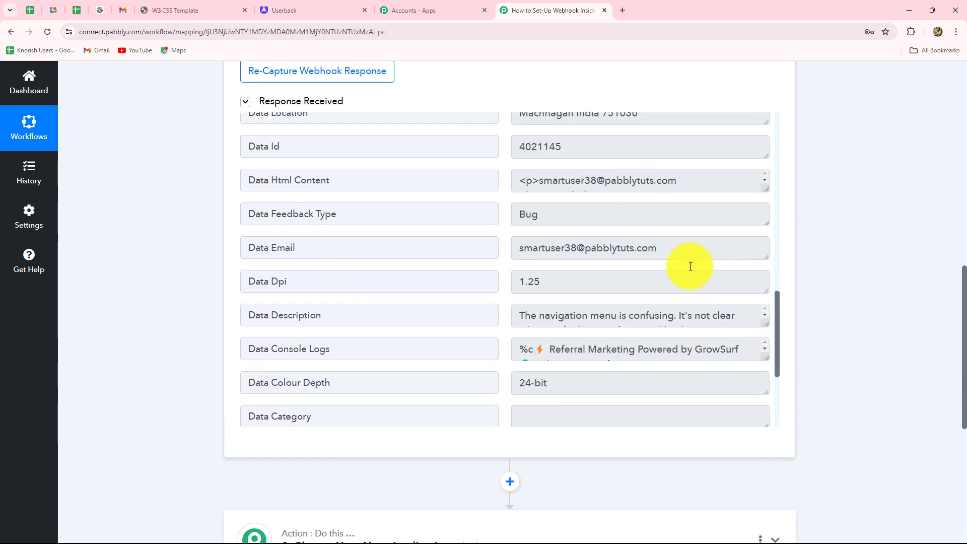
pyautogui.moveTo(685, 180); pyautogui.dragTo(492, 247)
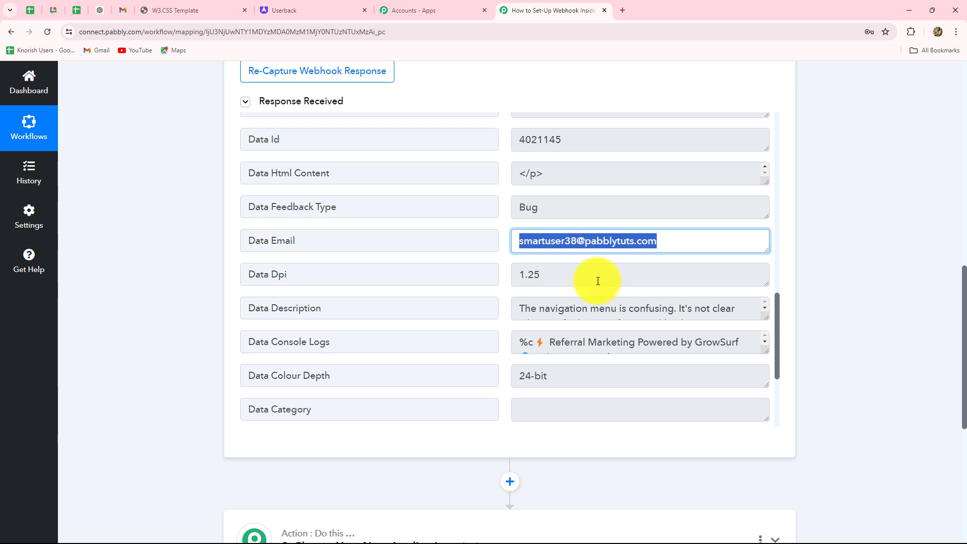
pyautogui.scroll(-3, 596, 279)
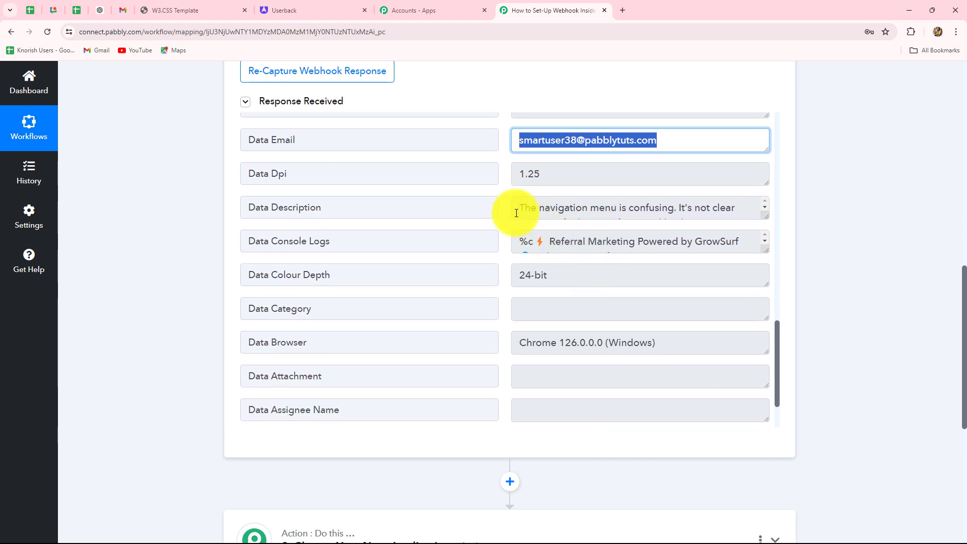
pyautogui.click(535, 211)
pyautogui.moveTo(534, 210); pyautogui.dragTo(723, 216)
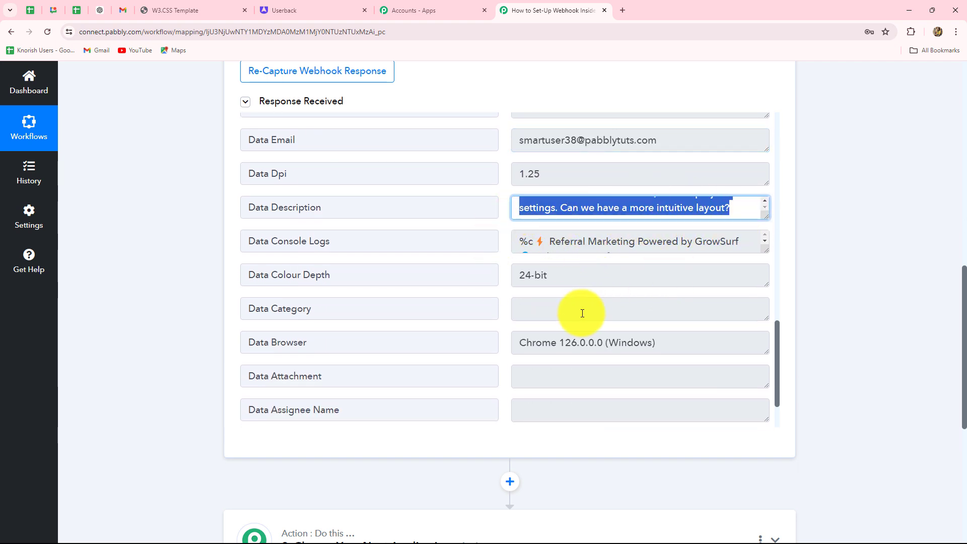
pyautogui.scroll(2, 583, 315)
pyautogui.scroll(-8, 586, 315)
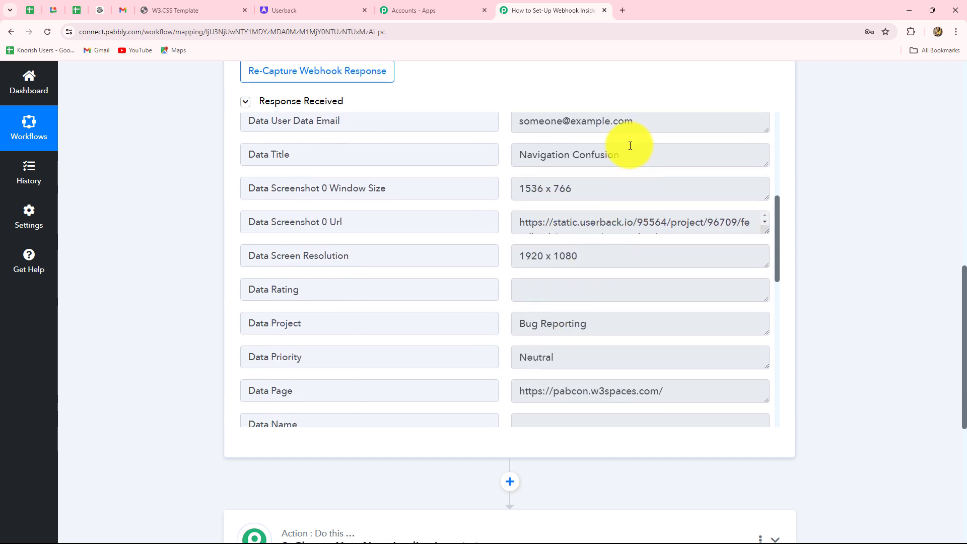
pyautogui.moveTo(624, 151); pyautogui.dragTo(476, 174)
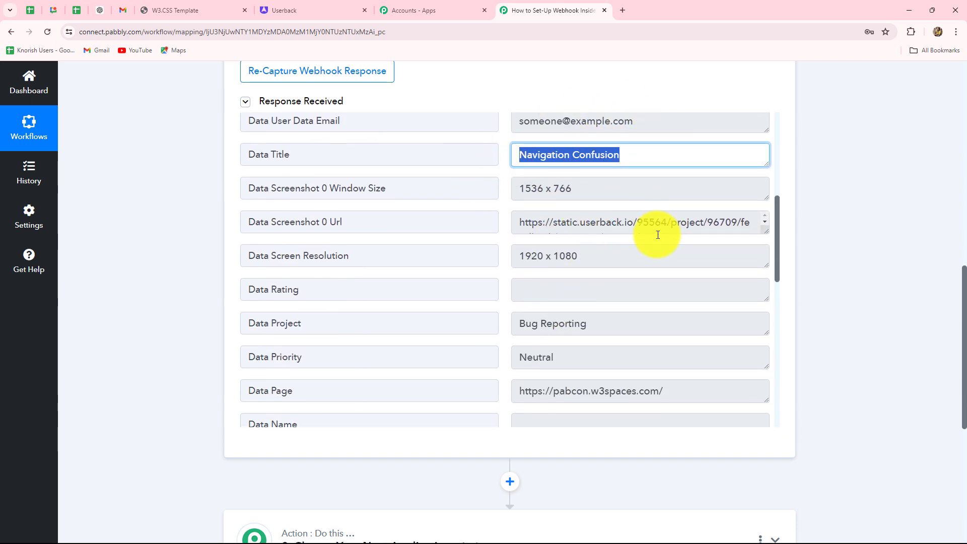
# - Collapse the Userback New Feedback trigger step in the workflow
pyautogui.scroll(4, 674, 316)
pyautogui.scroll(2, 674, 316)
pyautogui.scroll(9, 855, 317)
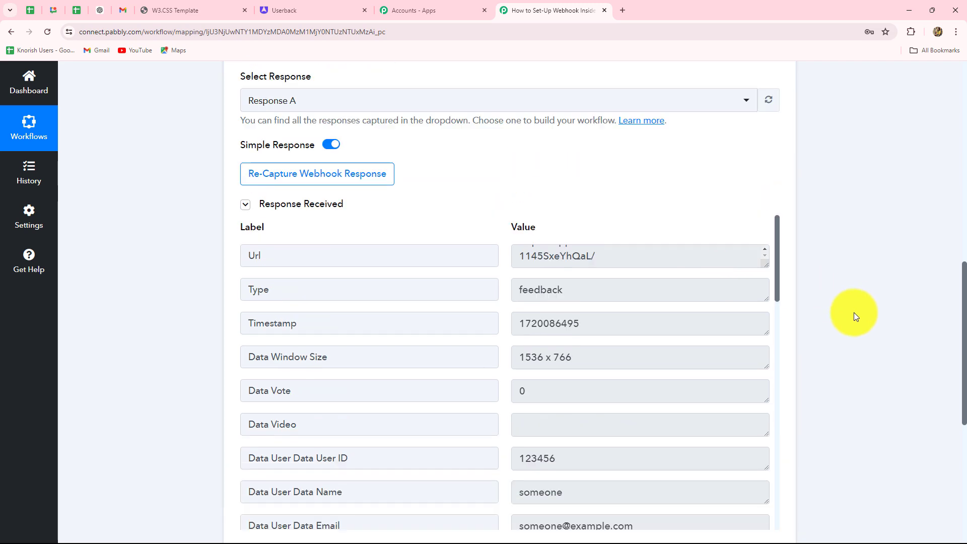
pyautogui.click(776, 112)
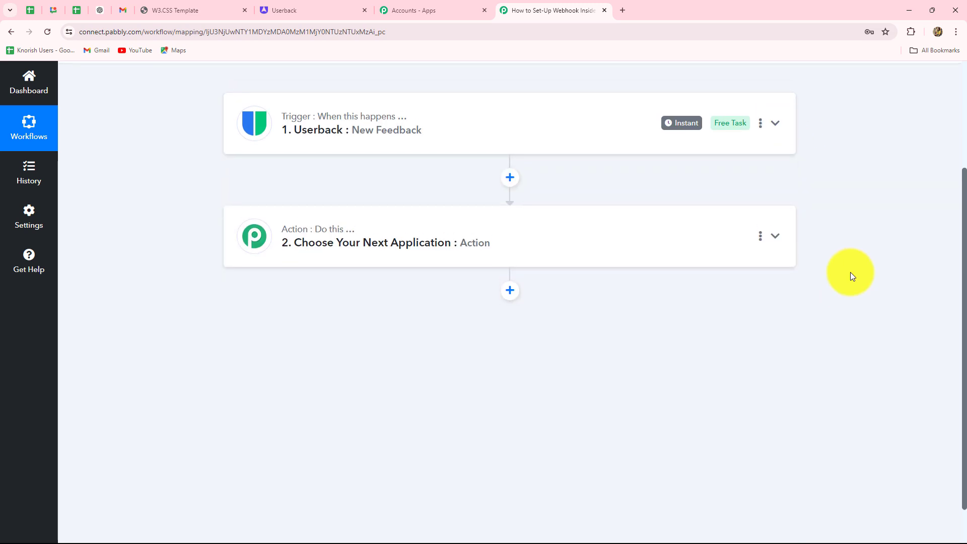
pyautogui.scroll(3, 851, 274)
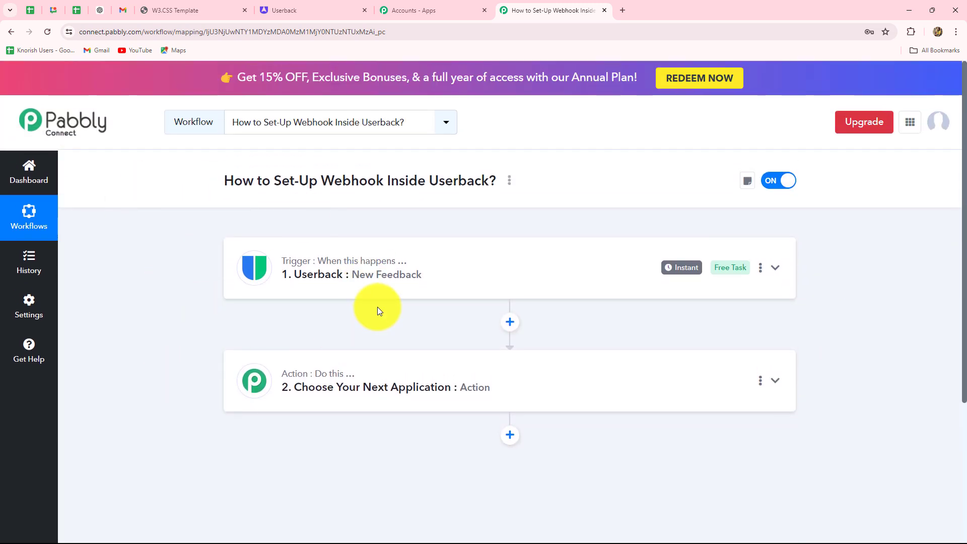